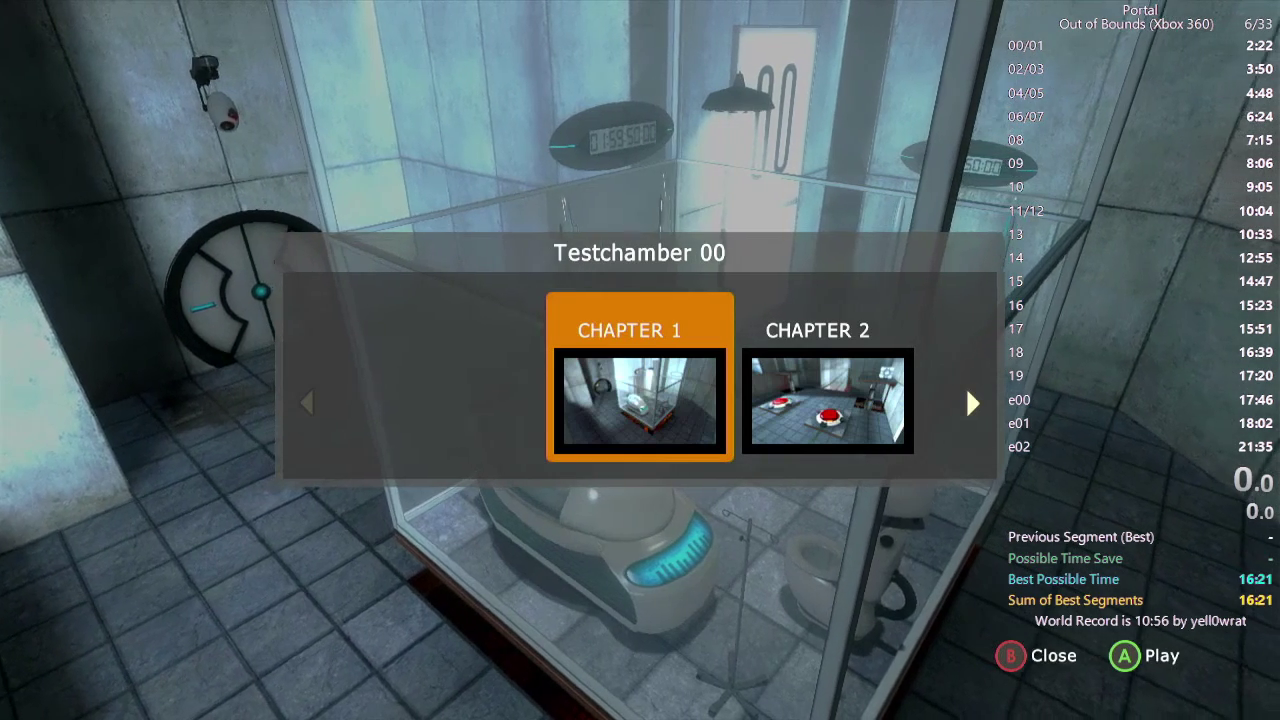
{"action": "key", "text": "Return"}
{"action": "key", "text": "Return"}
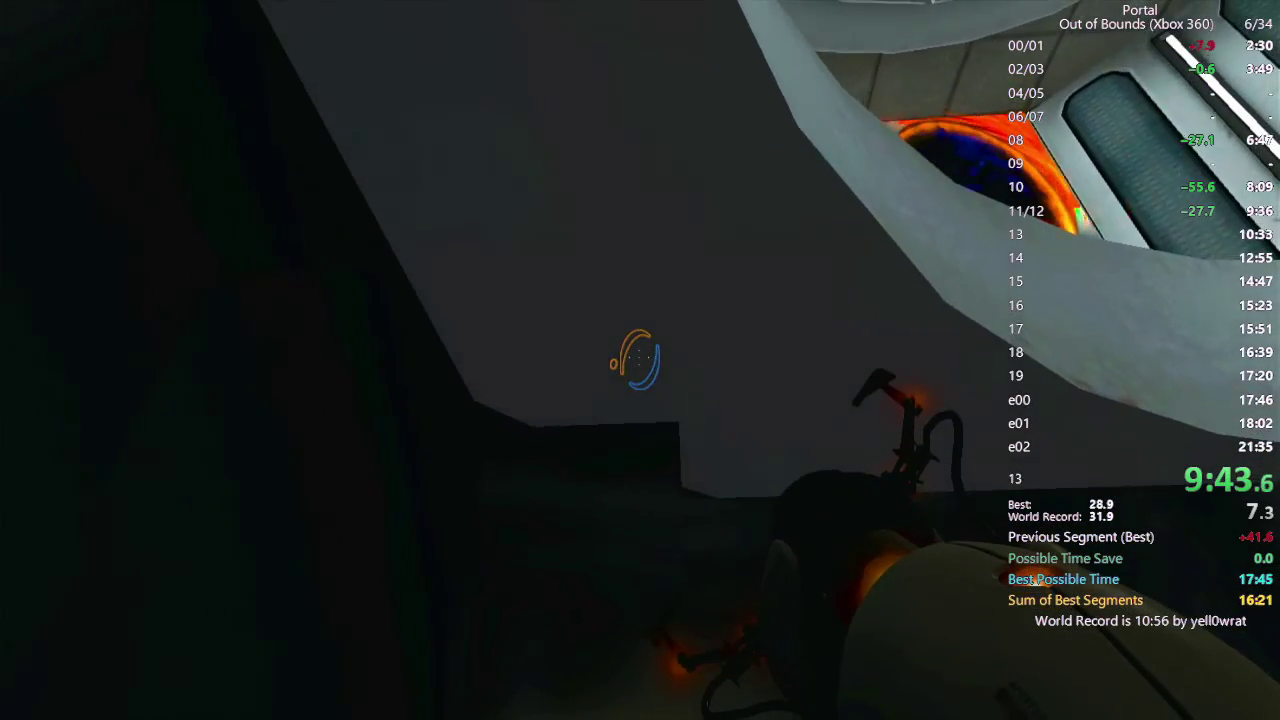
{"action": "key", "text": "Escape"}
{"action": "key", "text": "Down"}
{"action": "key", "text": "Down"}
{"action": "key", "text": "Return"}
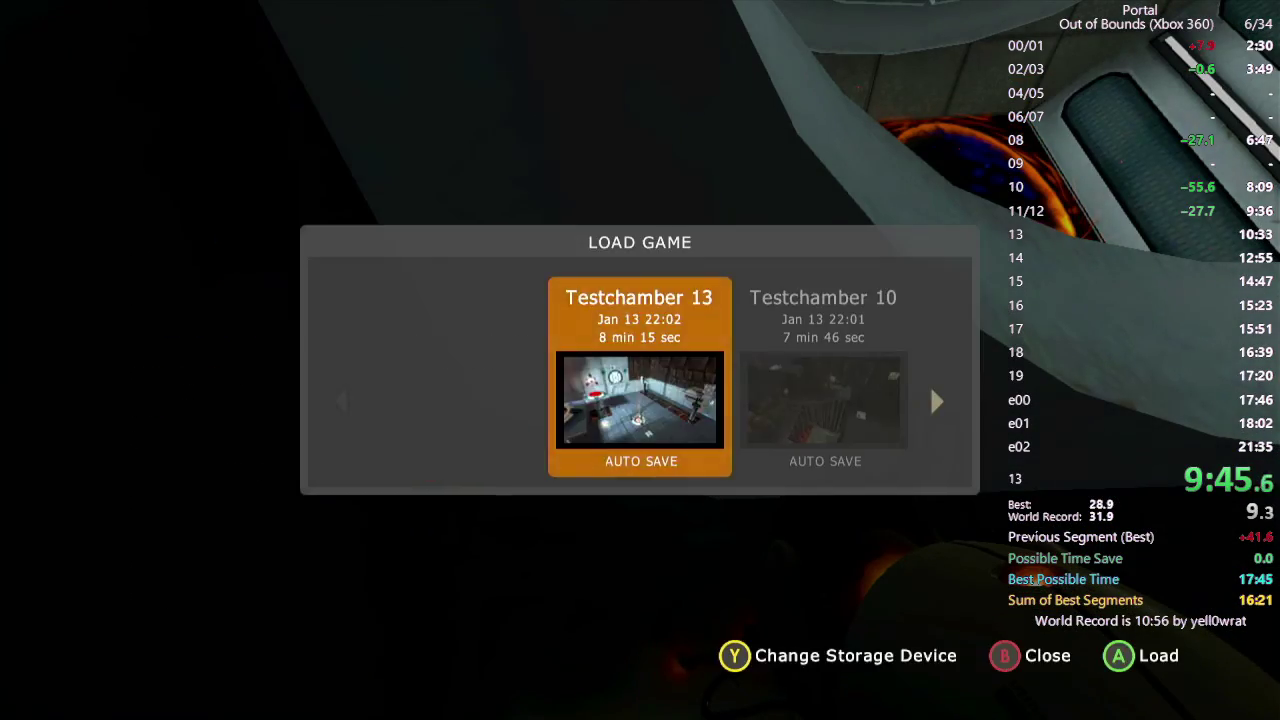
{"action": "key", "text": "Return"}
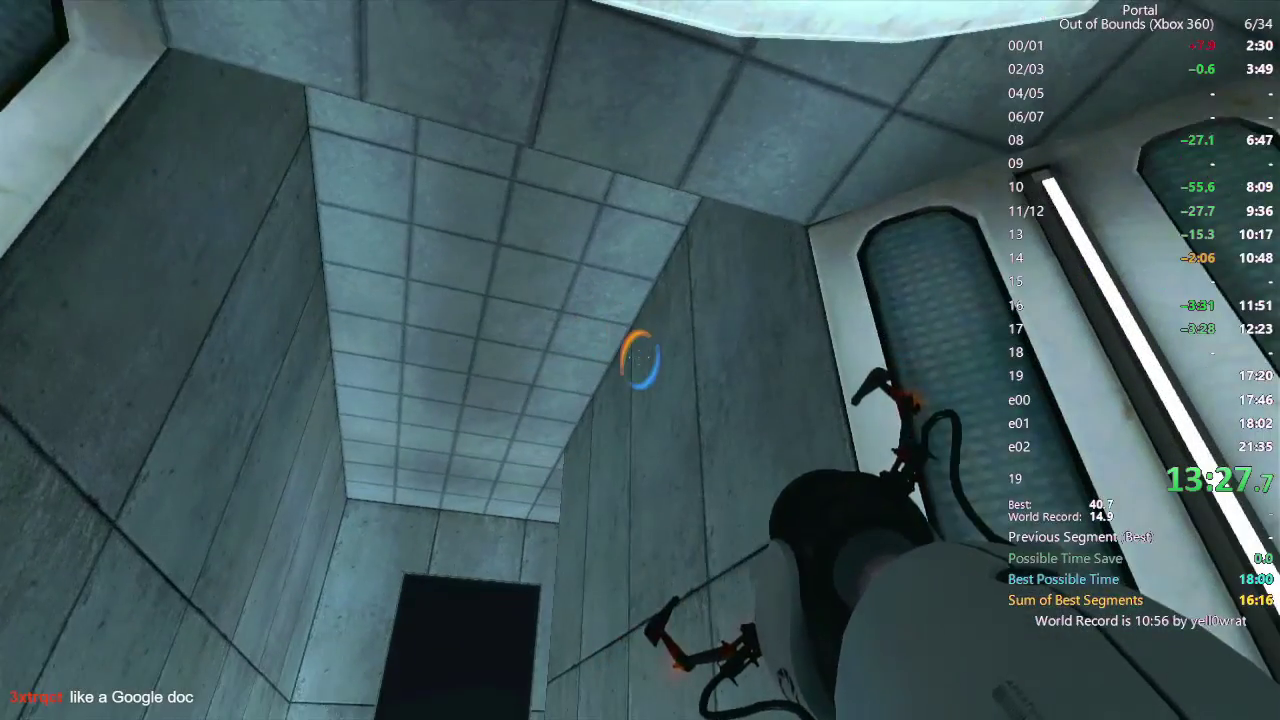
{"action": "left_click", "coordinate": [640, 360]}
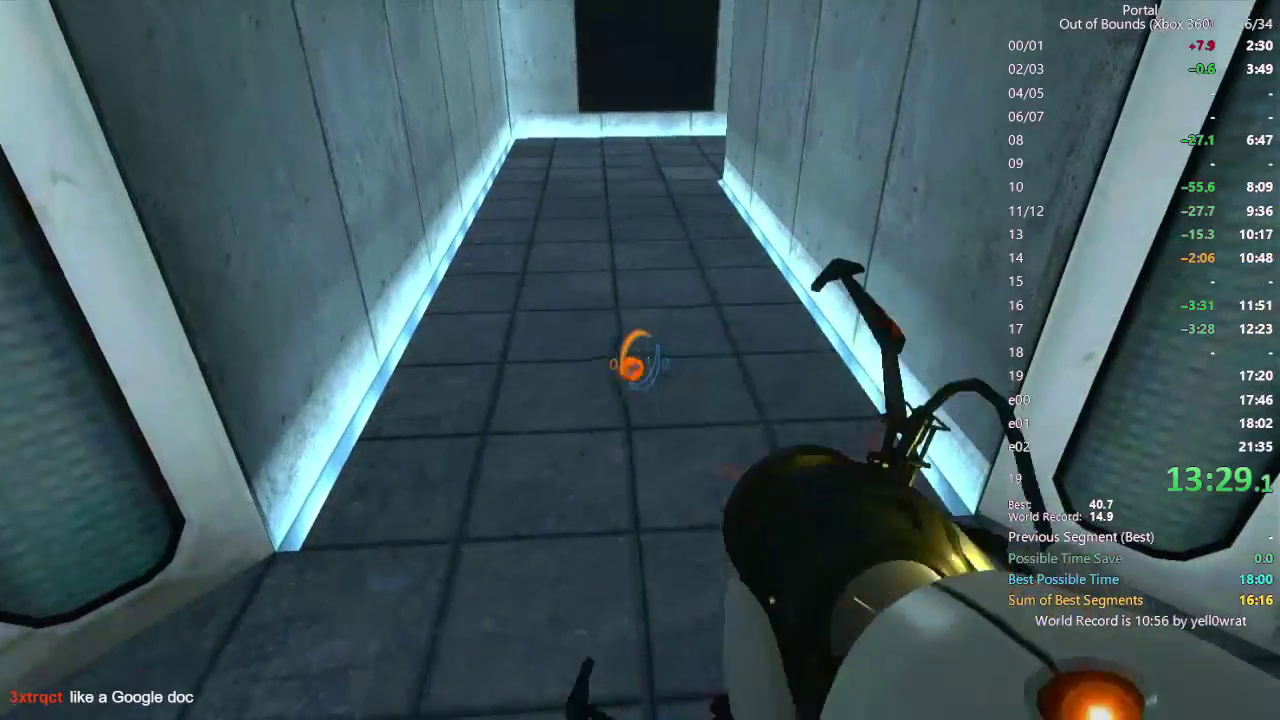
{"action": "right_click", "coordinate": [640, 360]}
{"action": "key", "text": "w"}
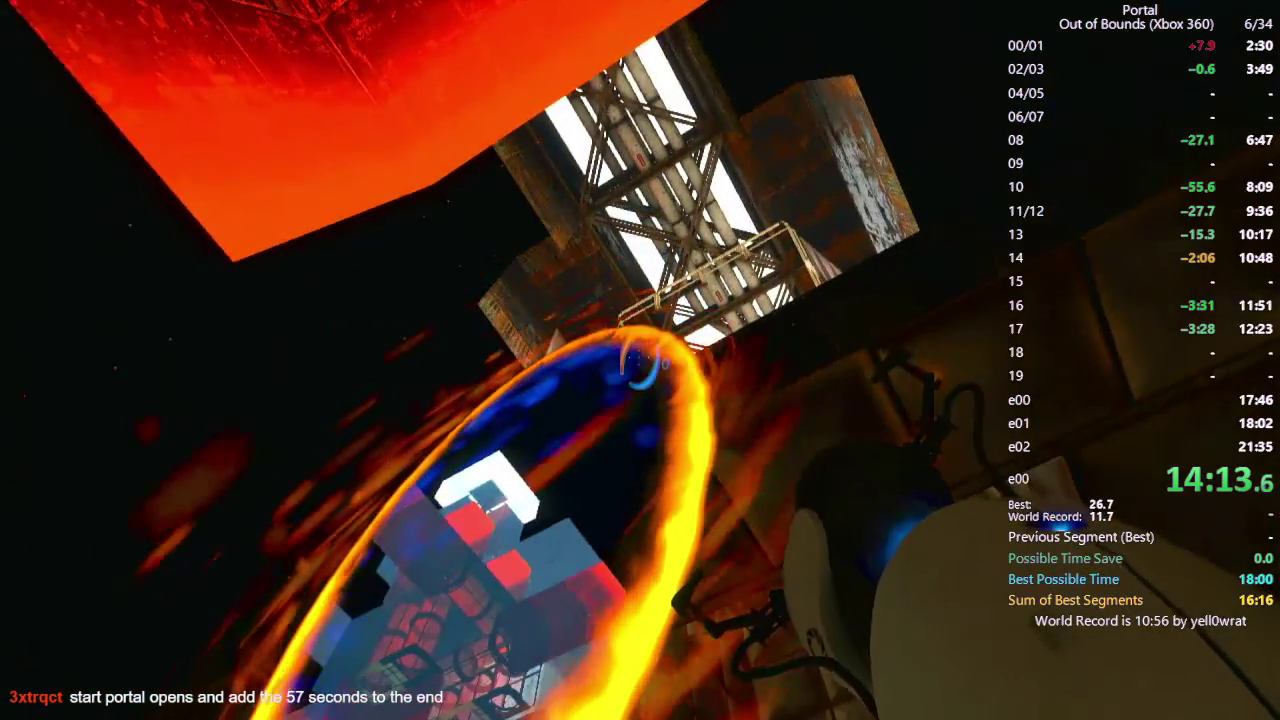
{"action": "key", "text": "Escape"}
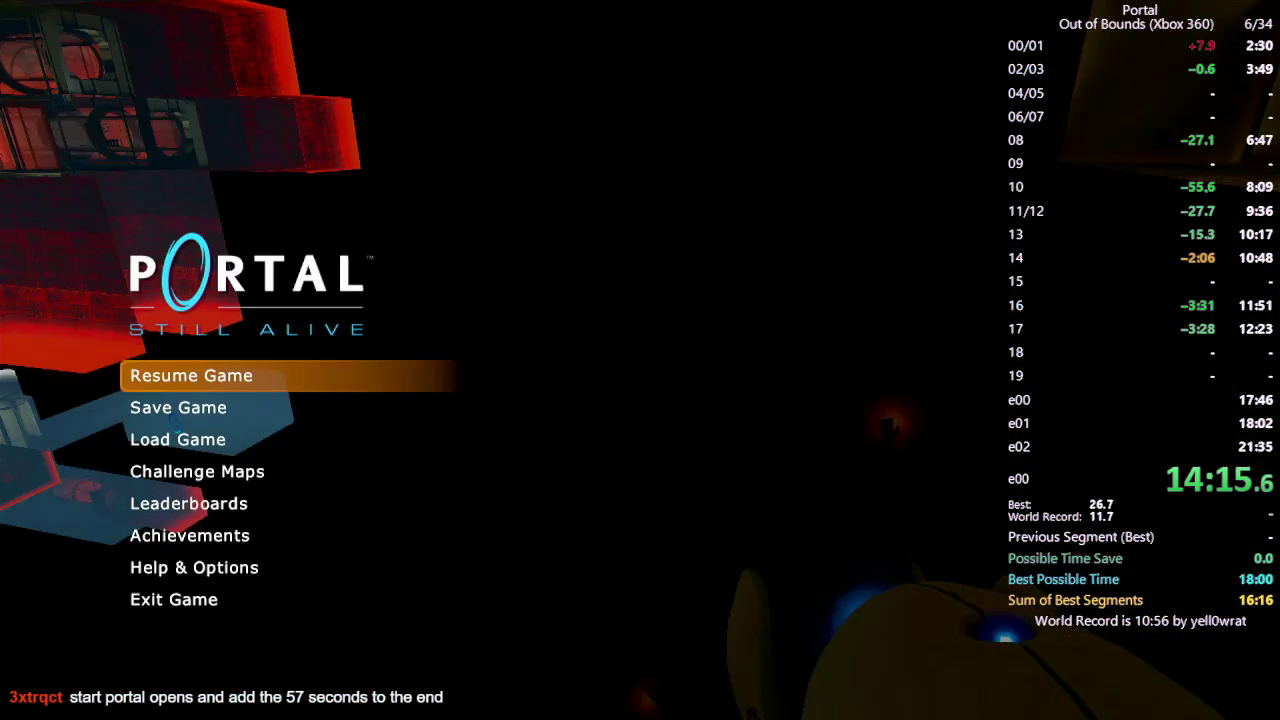
{"action": "key", "text": "Return"}
{"action": "key", "text": "Return"}
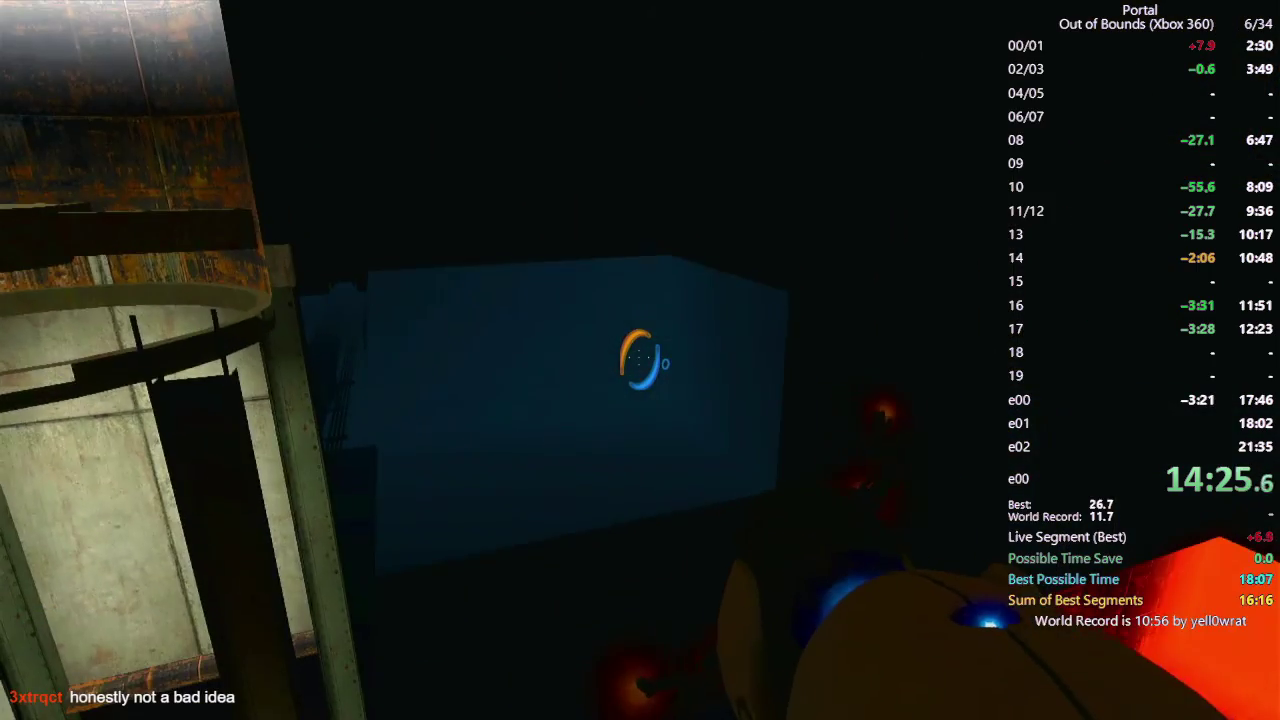
{"action": "left_click", "coordinate": [640, 360]}
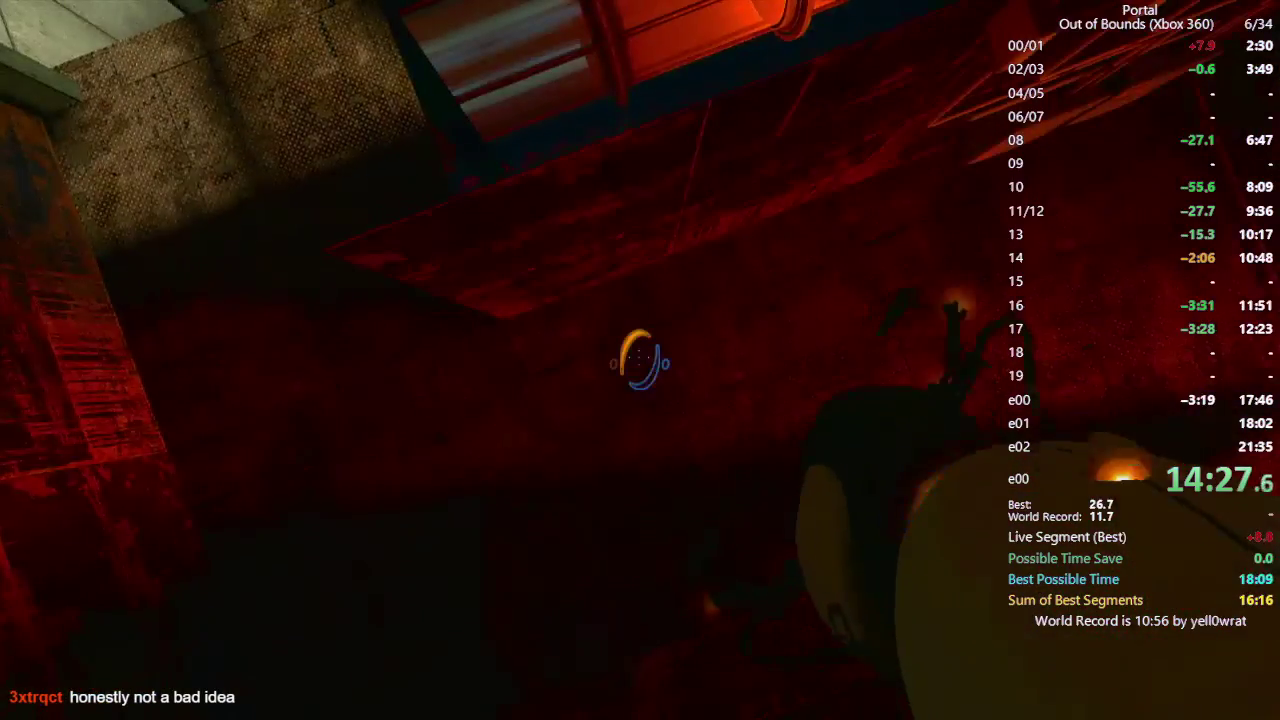
{"action": "left_click_drag", "start_coordinate": [640, 360], "coordinate": [640, 360]}
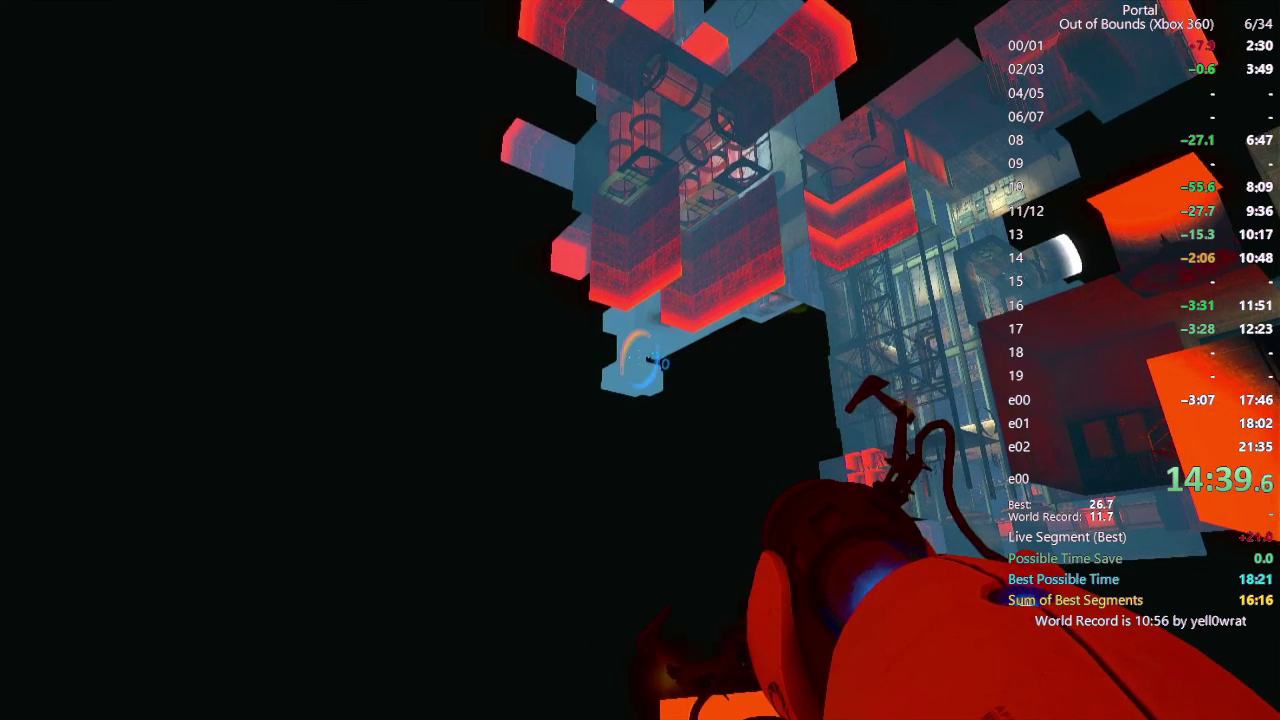
{"action": "left_click", "coordinate": [640, 360]}
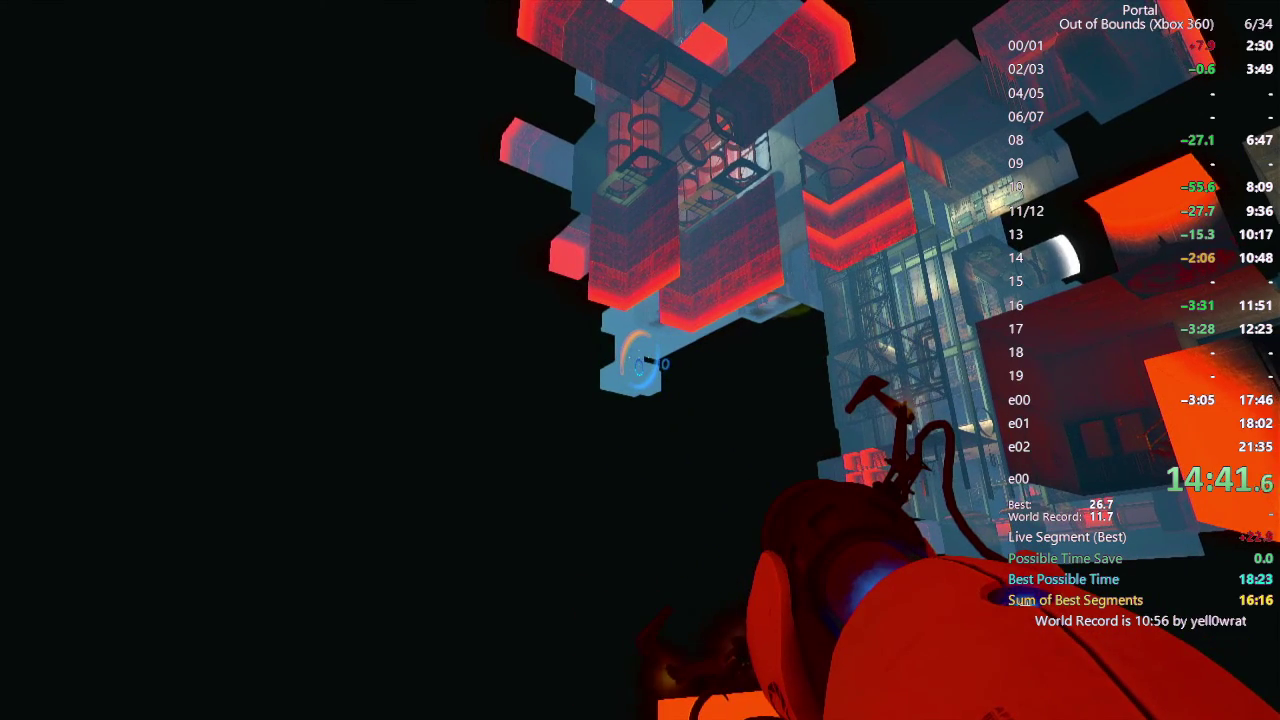
{"action": "left_click", "coordinate": [640, 360]}
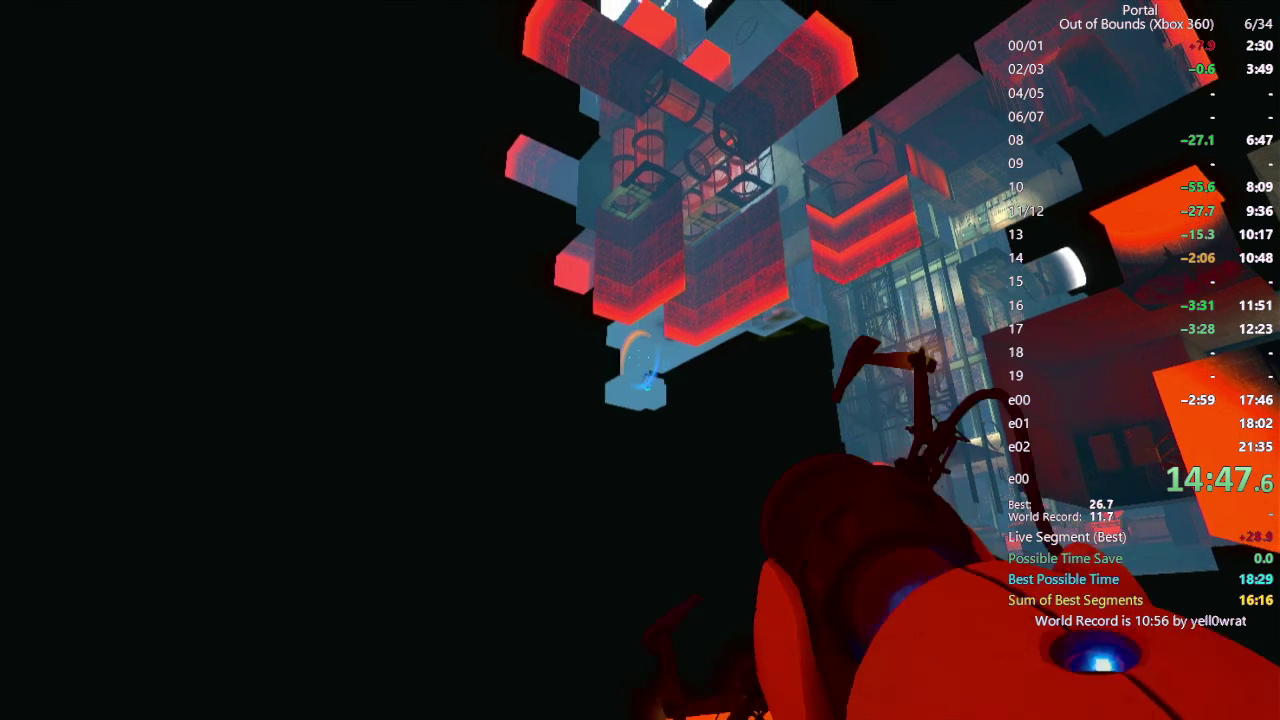
{"action": "left_click", "coordinate": [640, 360]}
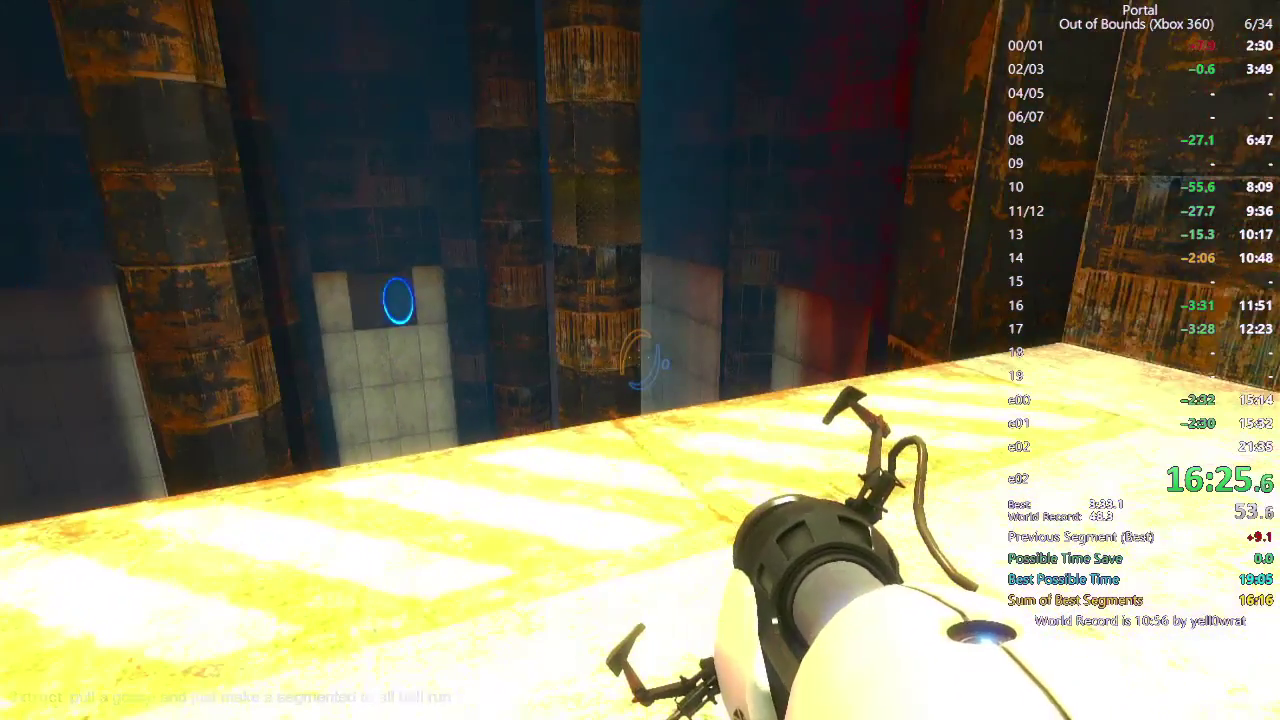
{"action": "key", "text": "w"}
{"action": "key", "text": "w"}
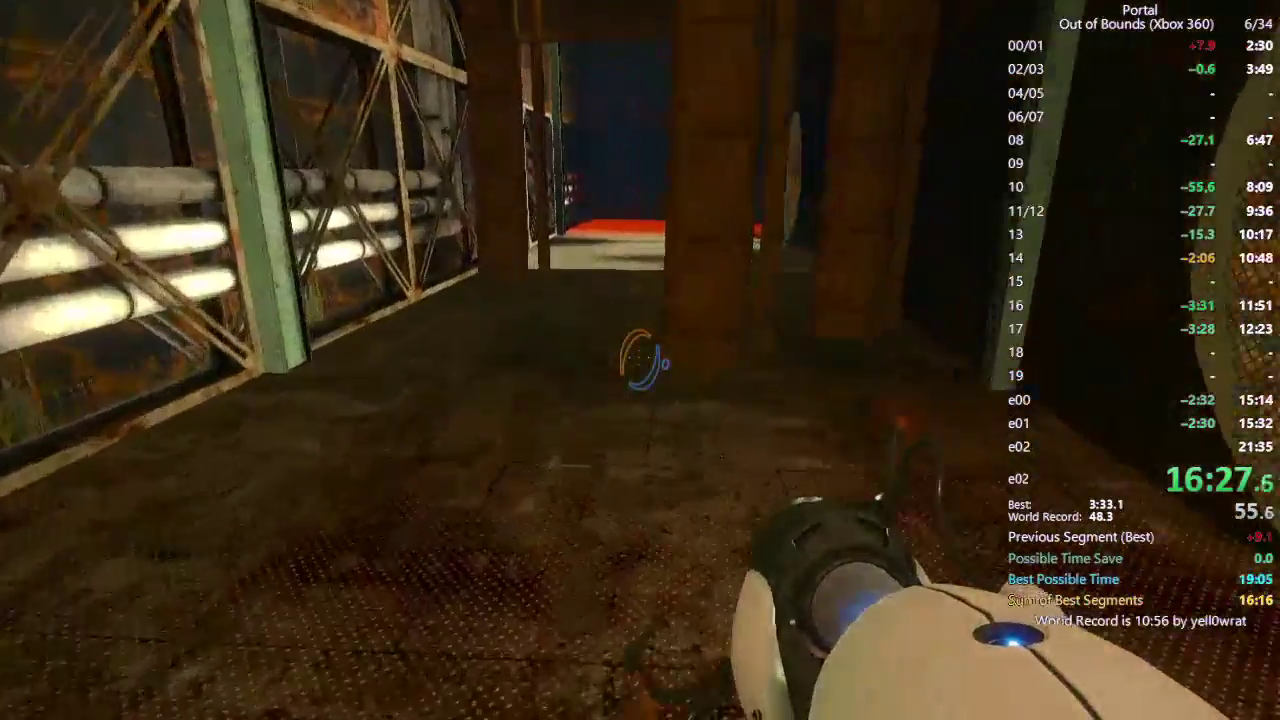
{"action": "key", "text": "w"}
{"action": "key", "text": "w"}
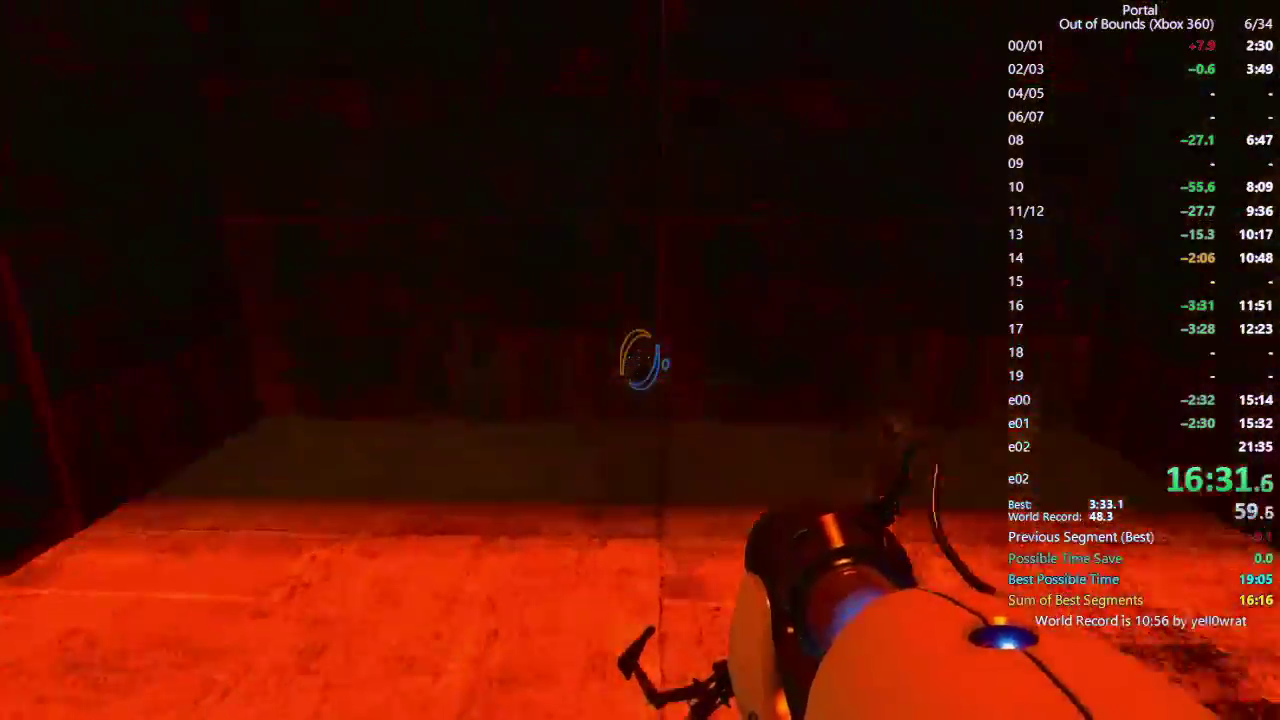
{"action": "key", "text": "w"}
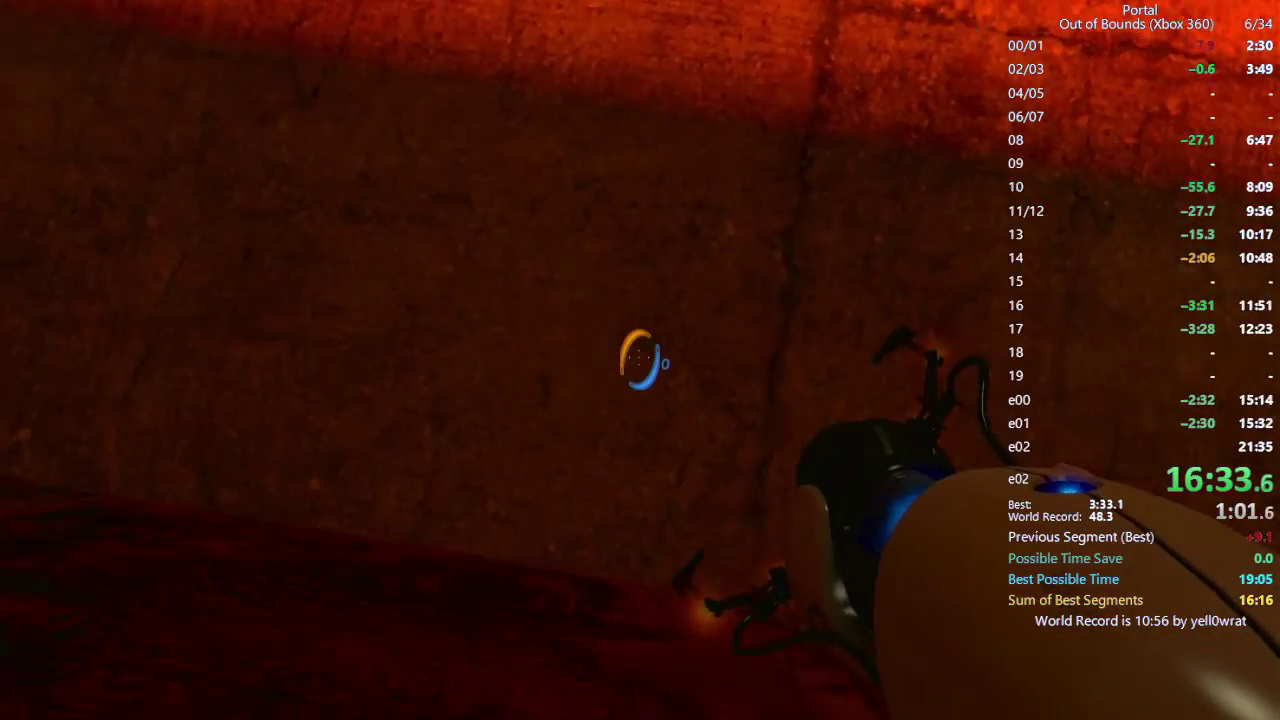
{"action": "key", "text": "w"}
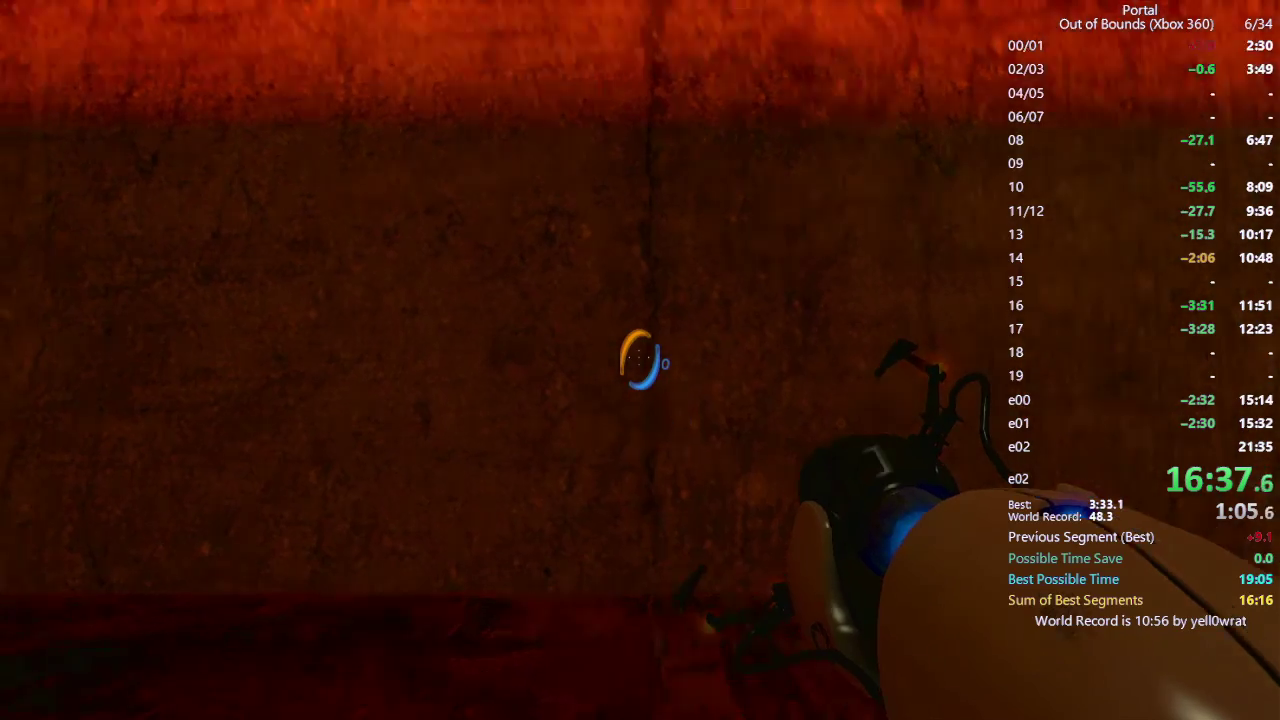
{"action": "left_click_drag", "start_coordinate": [640, 360], "coordinate": [640, 360]}
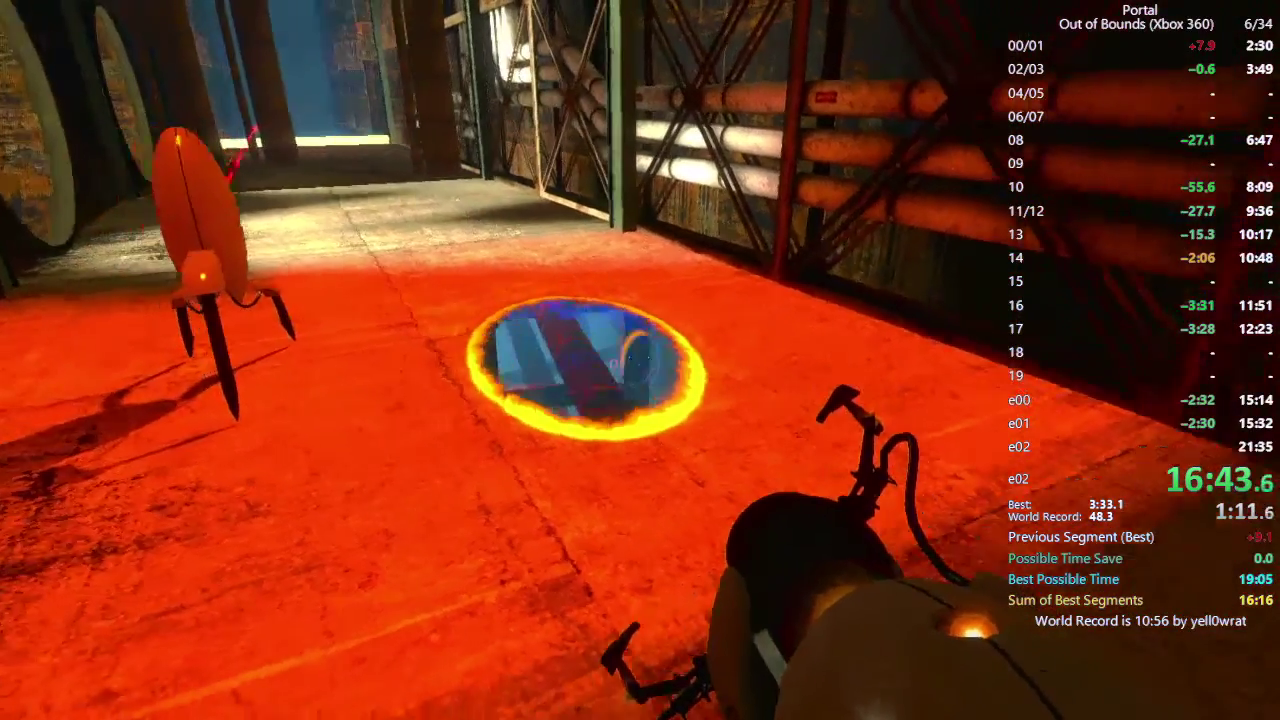
{"action": "key", "text": "Escape"}
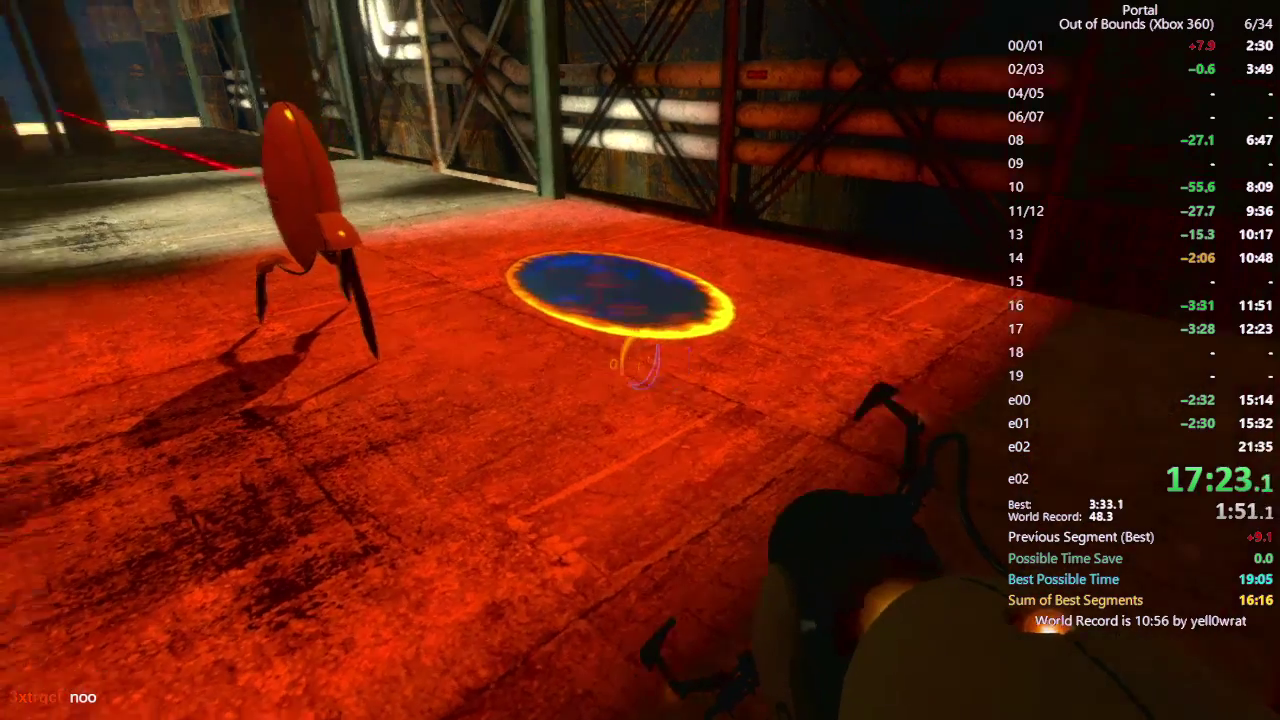
{"action": "left_click_drag", "start_coordinate": [640, 360], "coordinate": [560, 300]}
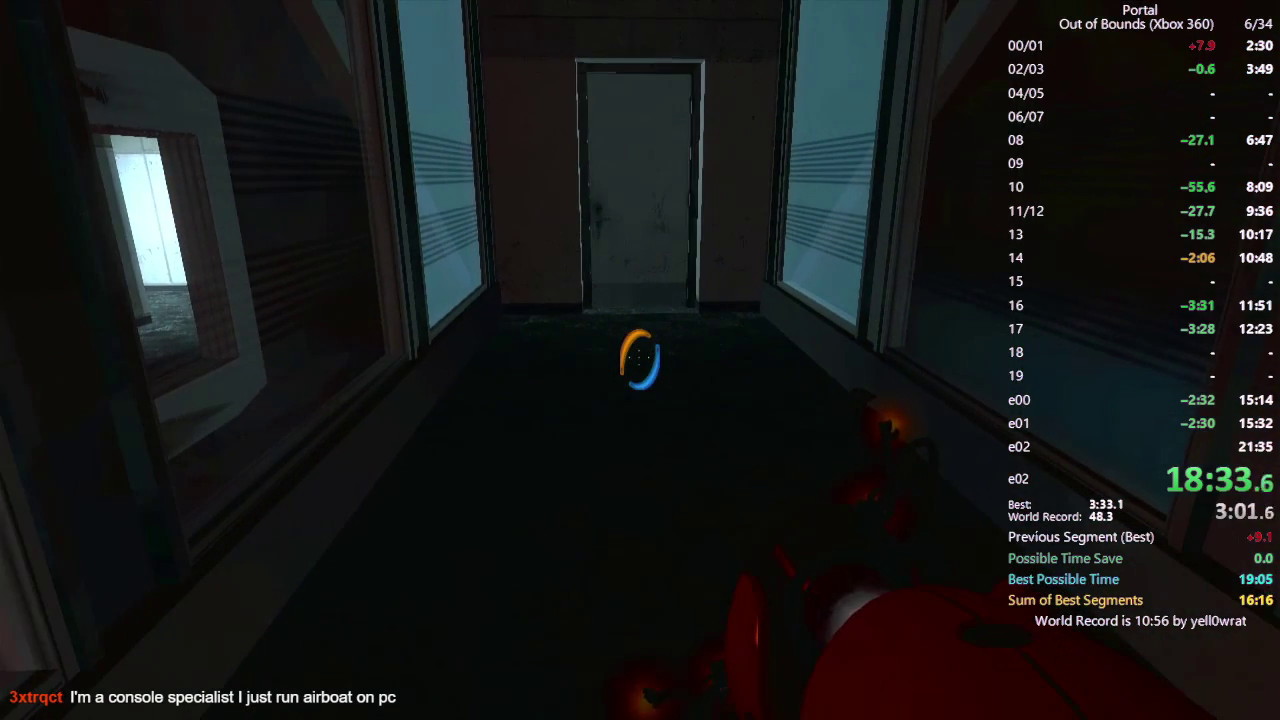
{"action": "left_click", "coordinate": [640, 360]}
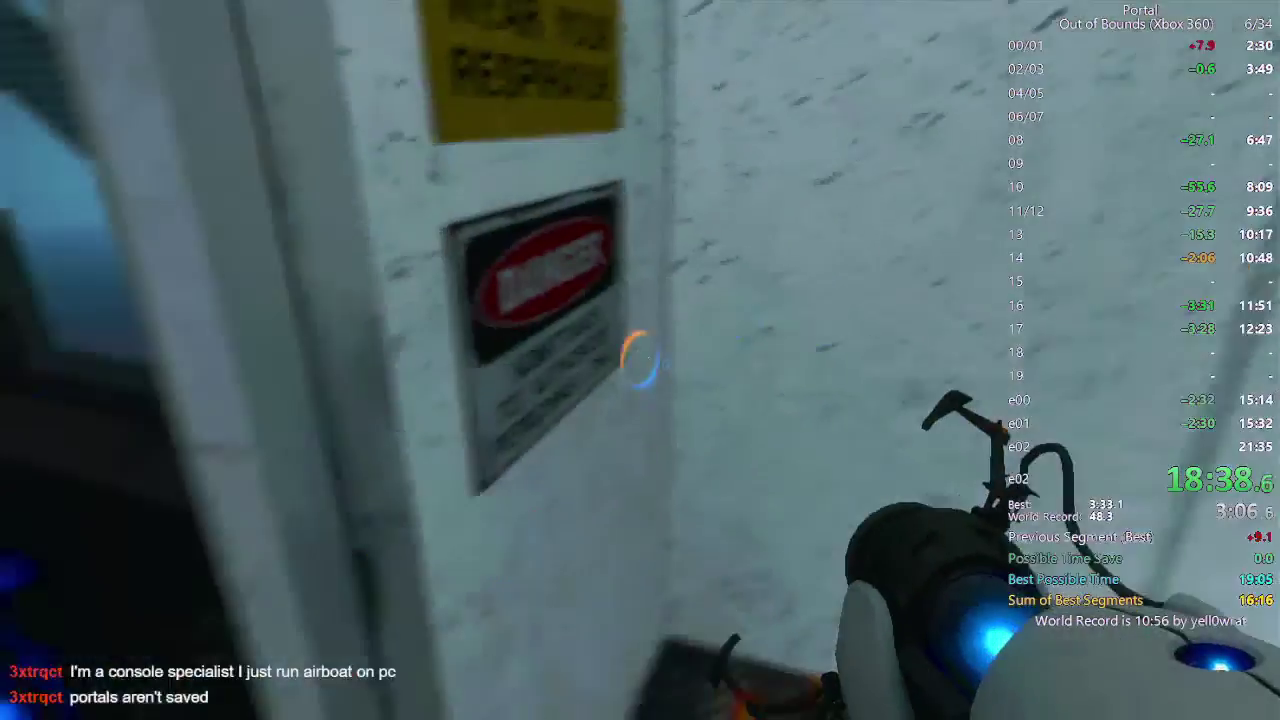
{"action": "left_click", "coordinate": [640, 360]}
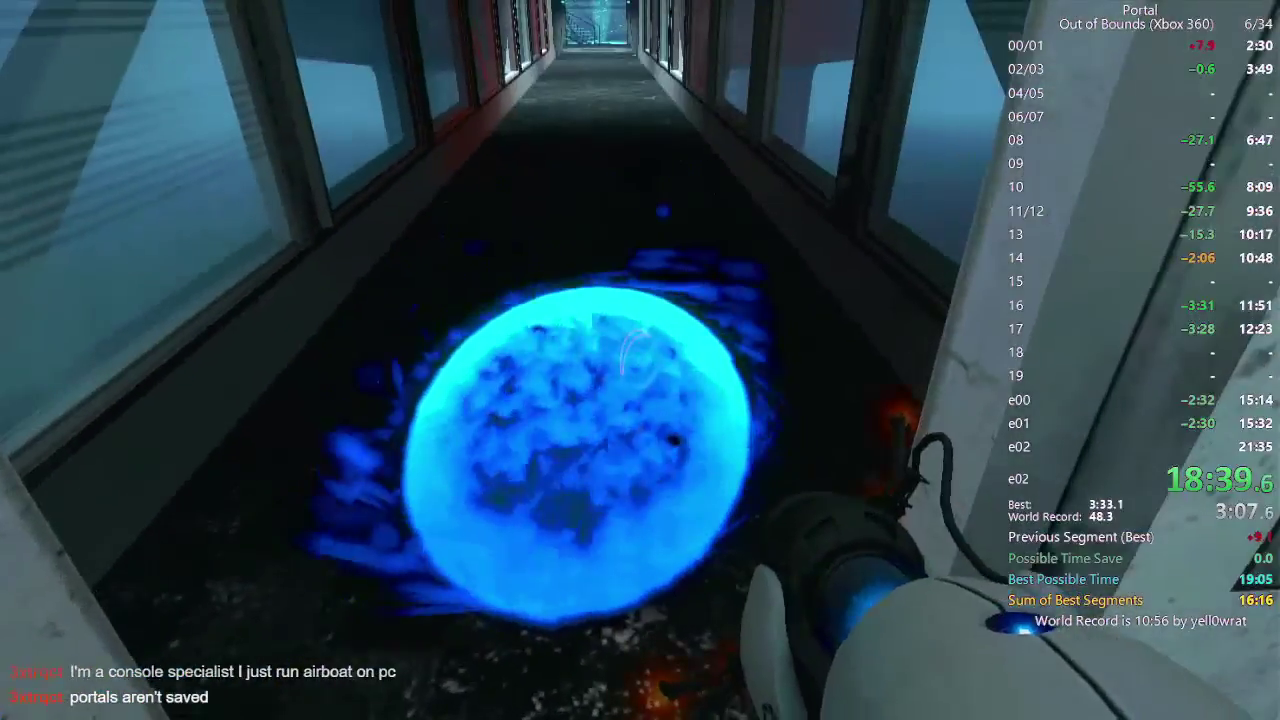
{"action": "key", "text": "Escape"}
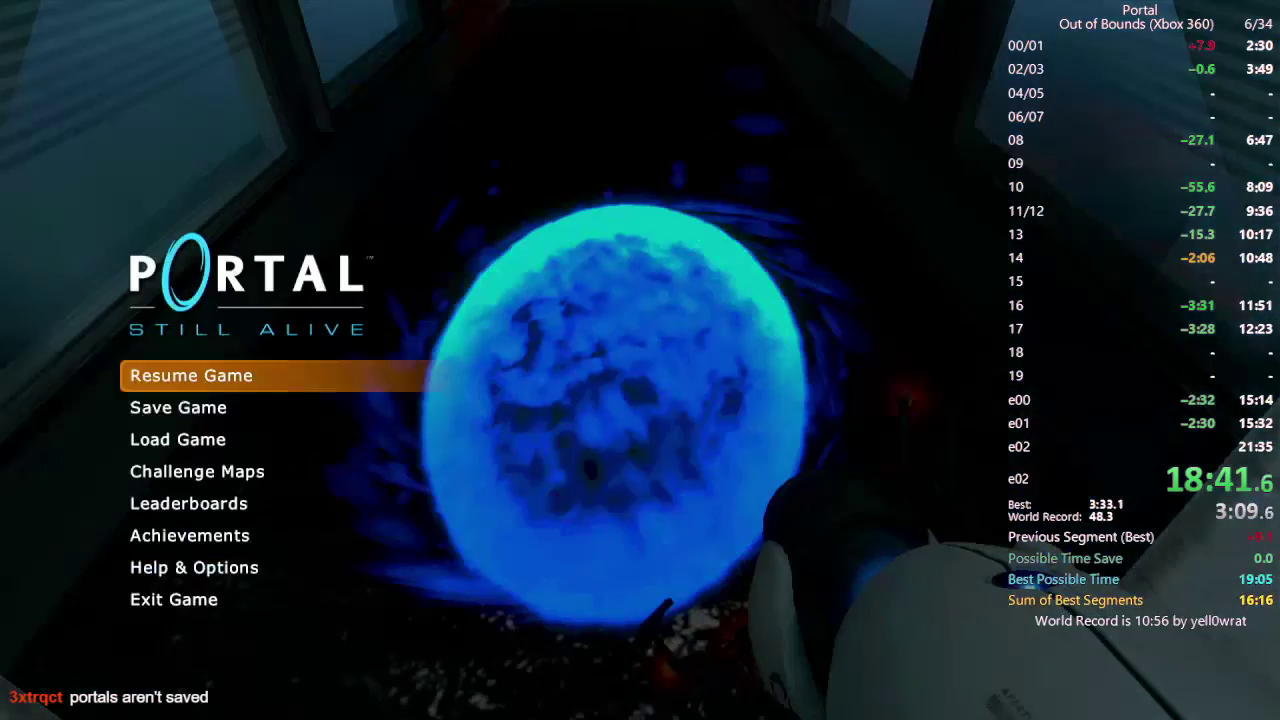
{"action": "key", "text": "Down"}
{"action": "key", "text": "Down"}
{"action": "key", "text": "Return"}
{"action": "key", "text": "Return"}
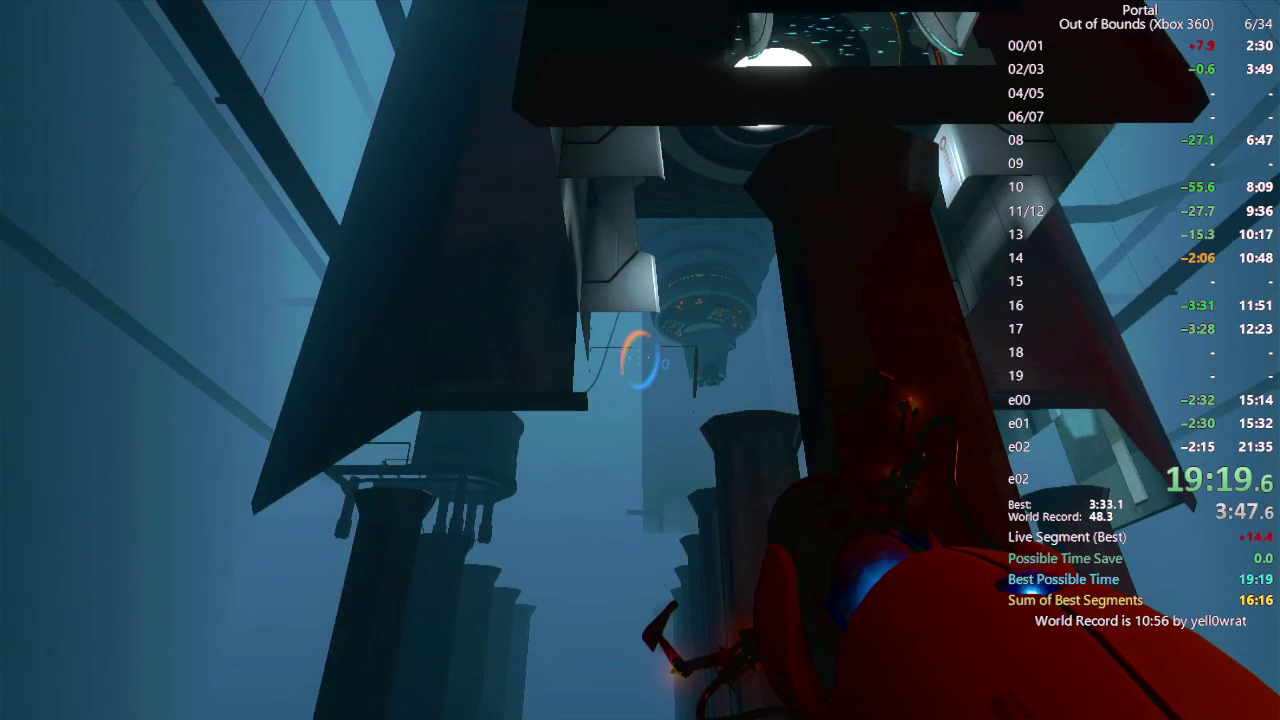
{"action": "key", "text": "Escape"}
{"action": "key", "text": "Down"}
{"action": "key", "text": "Return"}
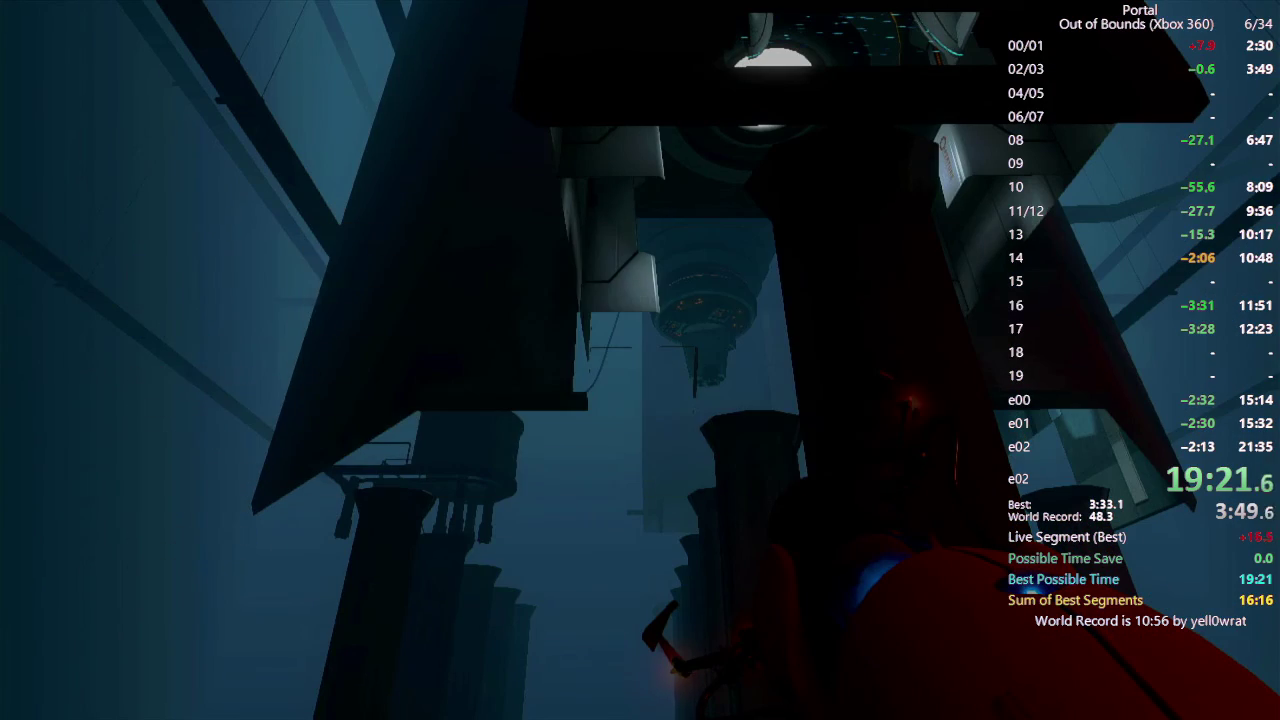
{"action": "key", "text": "Escape"}
{"action": "key", "text": "Down"}
{"action": "key", "text": "Return"}
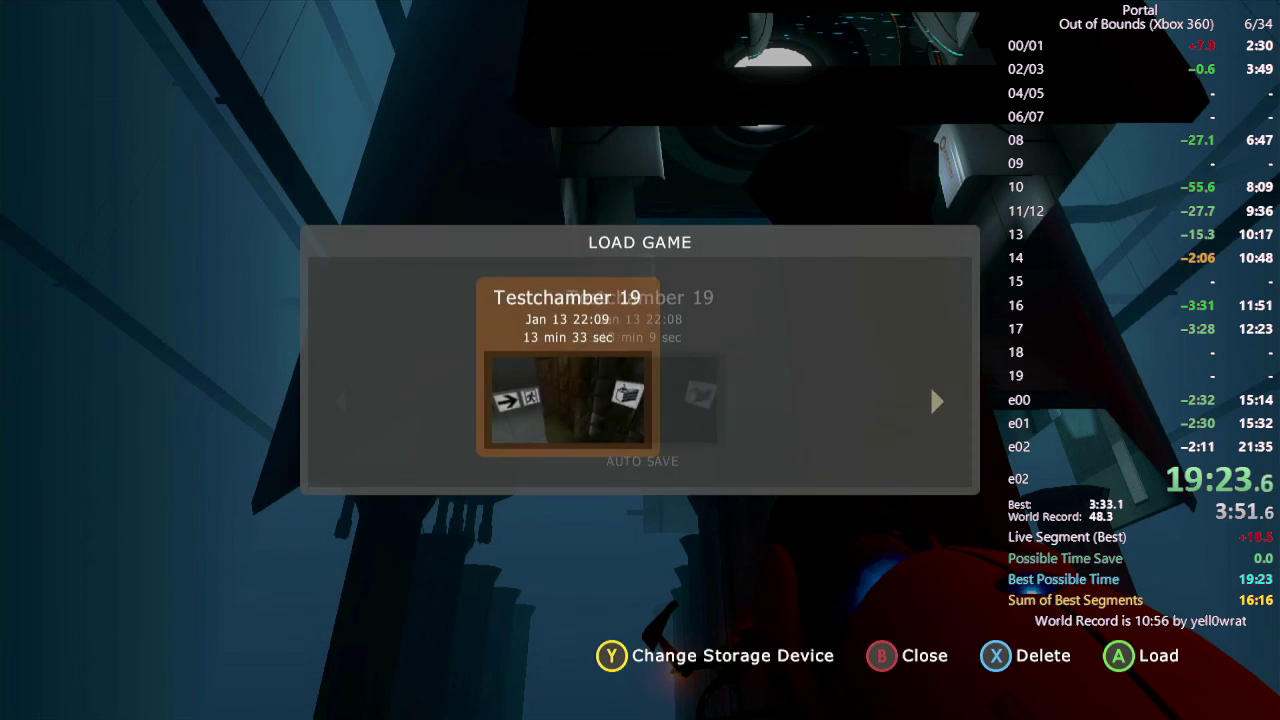
{"action": "key", "text": "Return"}
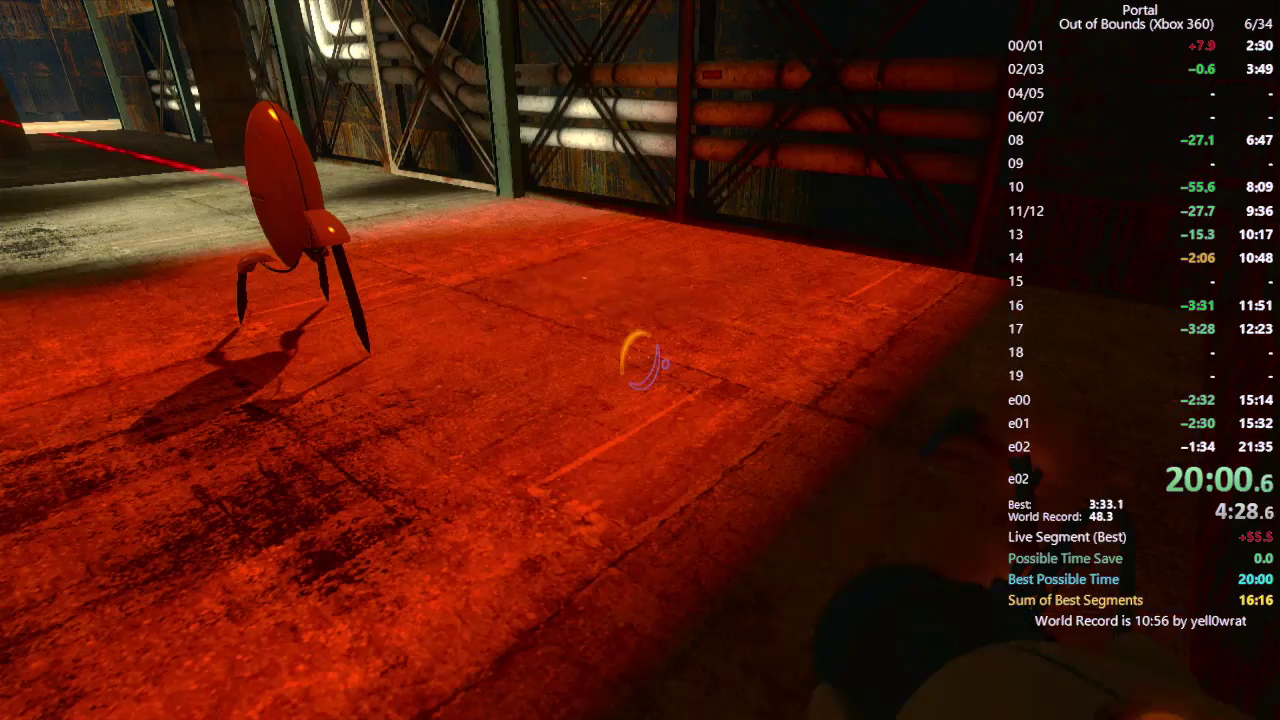
{"action": "left_click", "coordinate": [640, 360]}
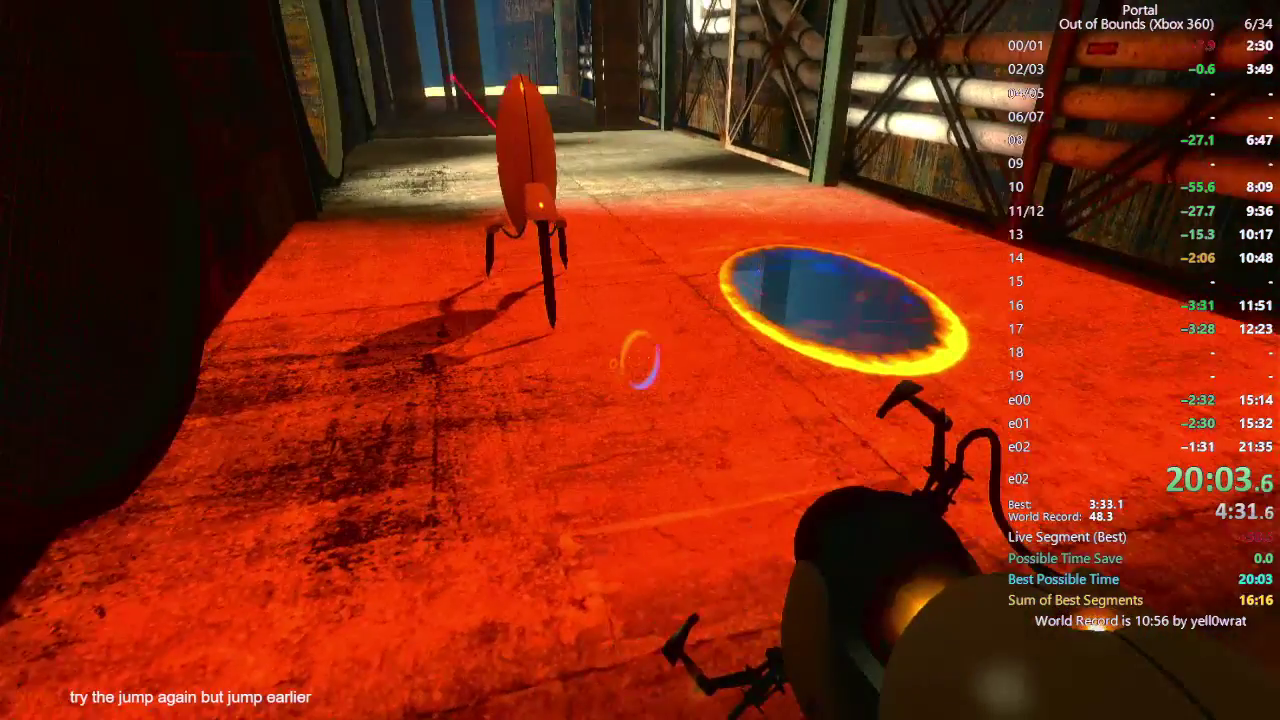
{"action": "left_click_drag", "start_coordinate": [640, 360], "coordinate": [640, 360]}
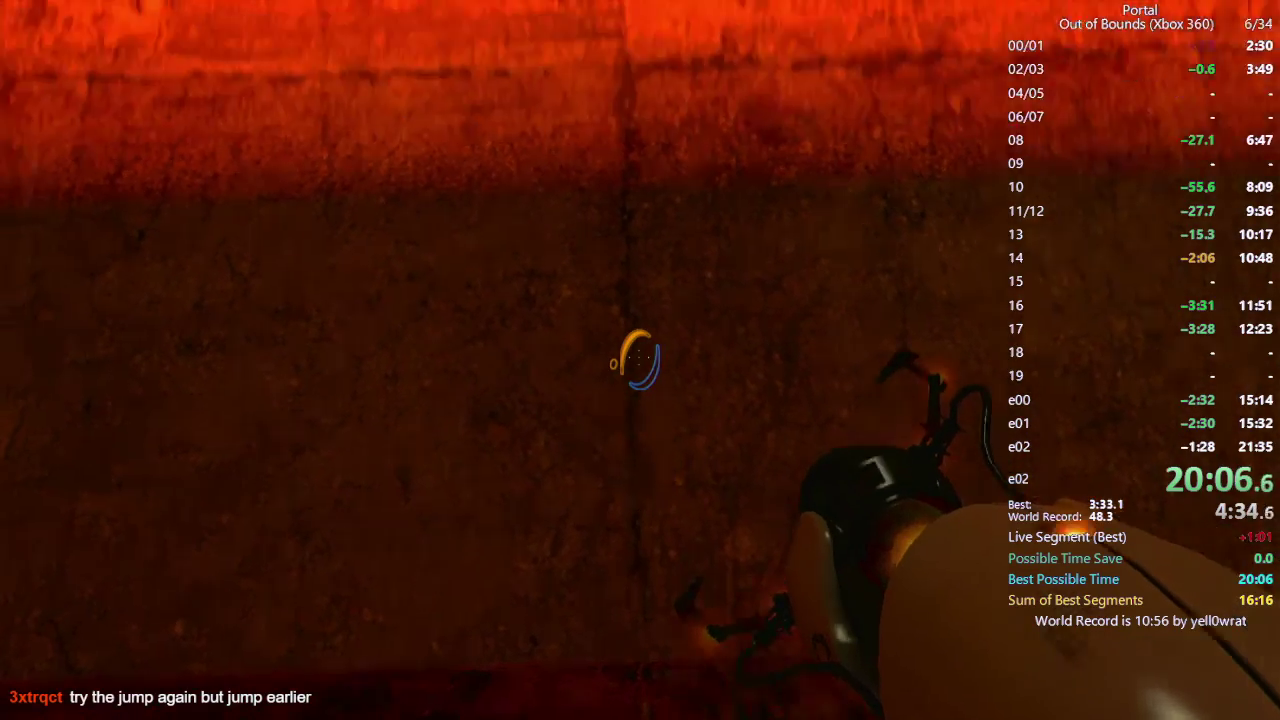
{"action": "left_click", "coordinate": [640, 360]}
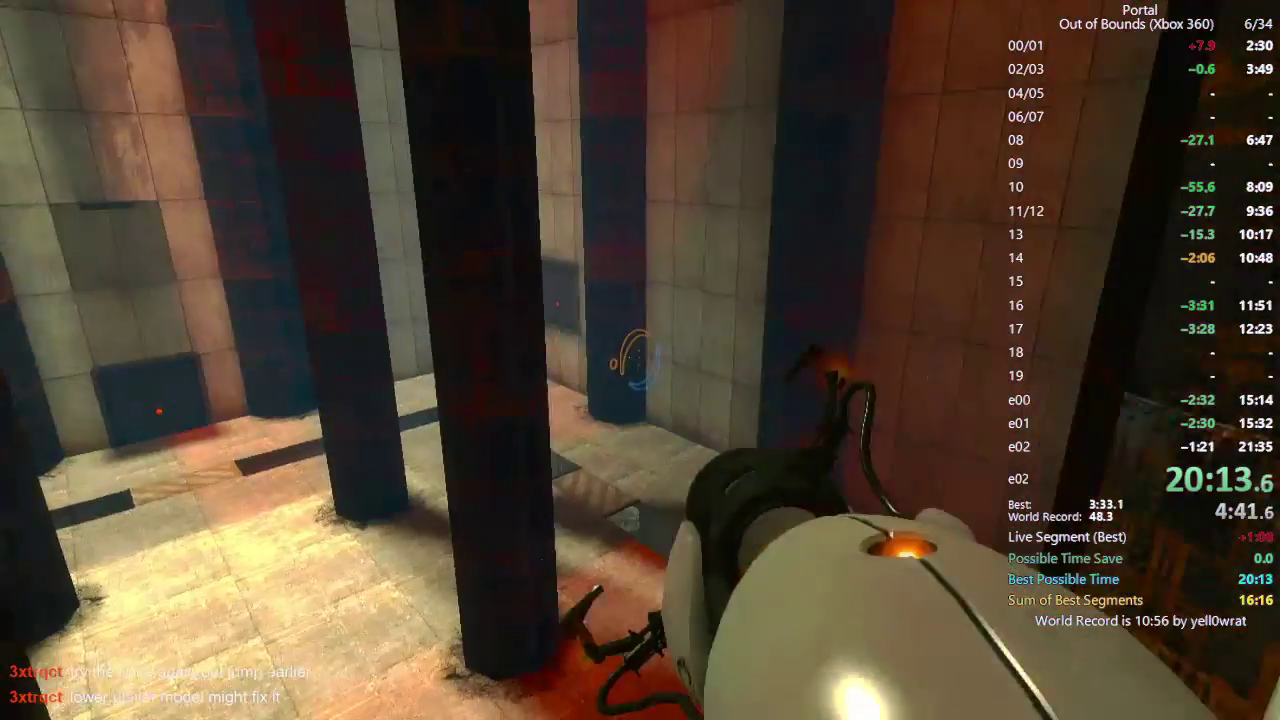
{"action": "key", "text": "Escape"}
{"action": "key", "text": "Down"}
{"action": "key", "text": "Return"}
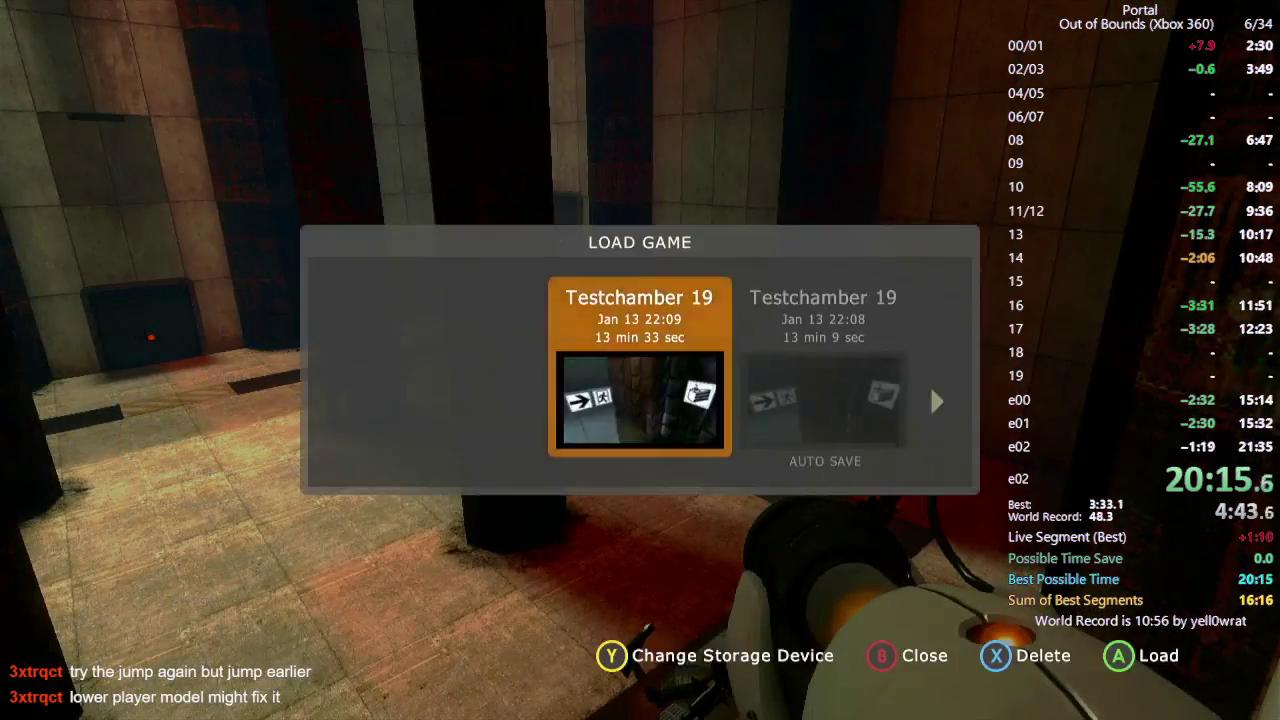
{"action": "key", "text": "Return"}
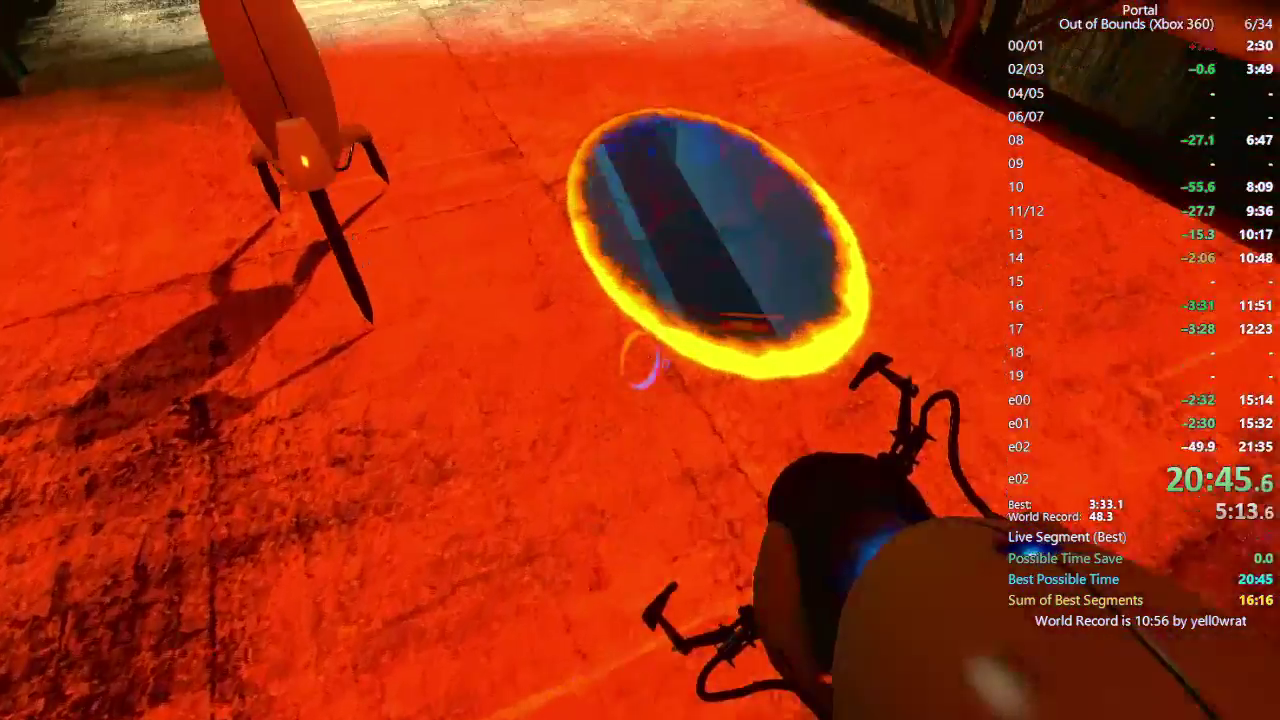
{"action": "key", "text": "Escape"}
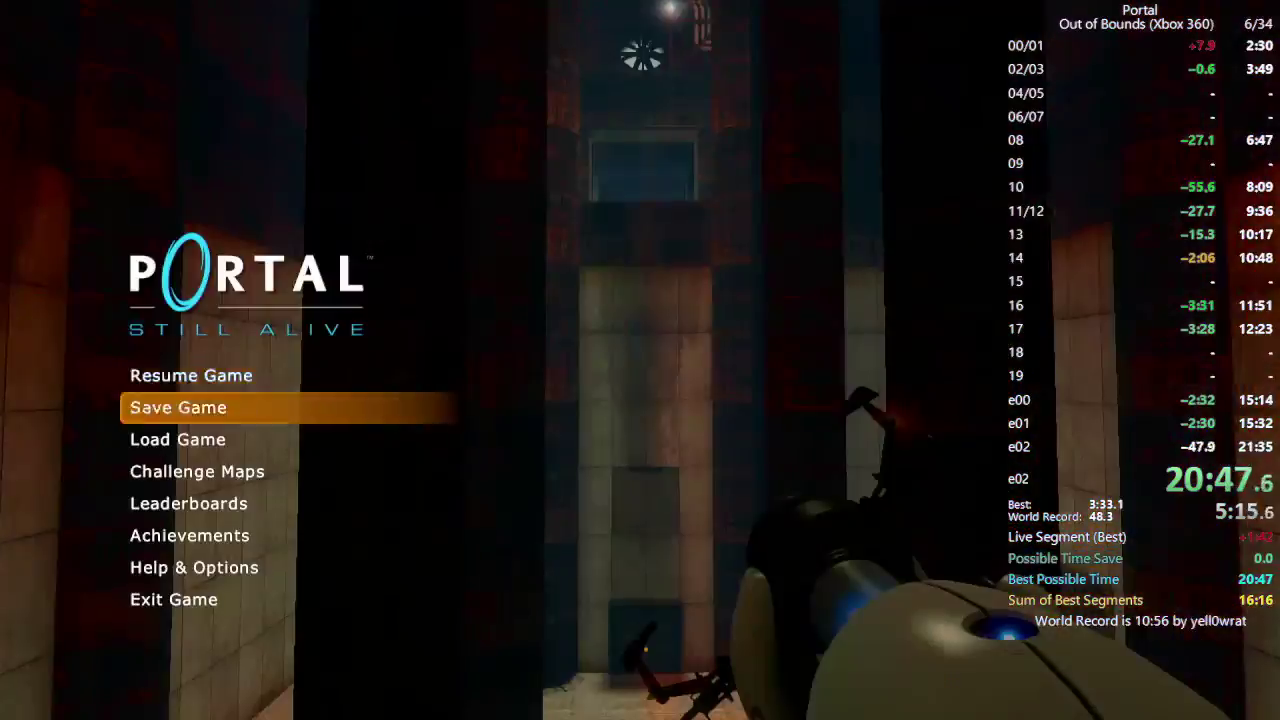
{"action": "key", "text": "Return"}
{"action": "key", "text": "Return"}
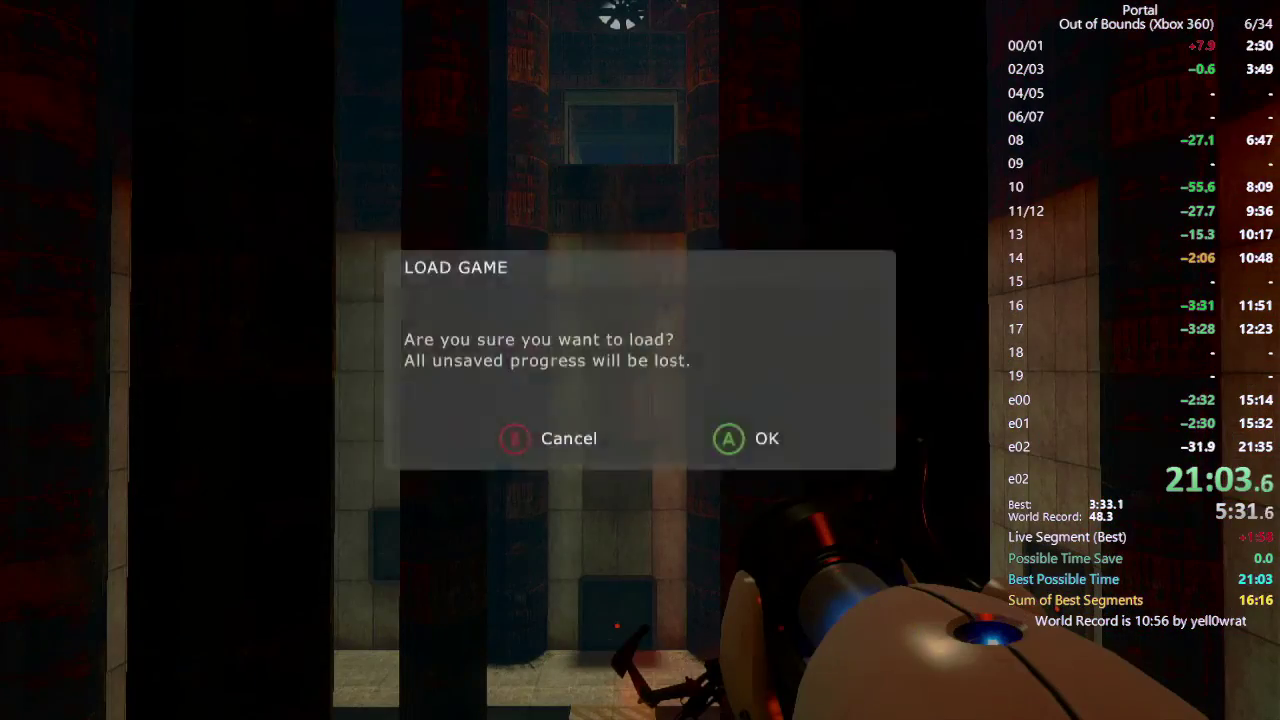
{"action": "key", "text": "Return"}
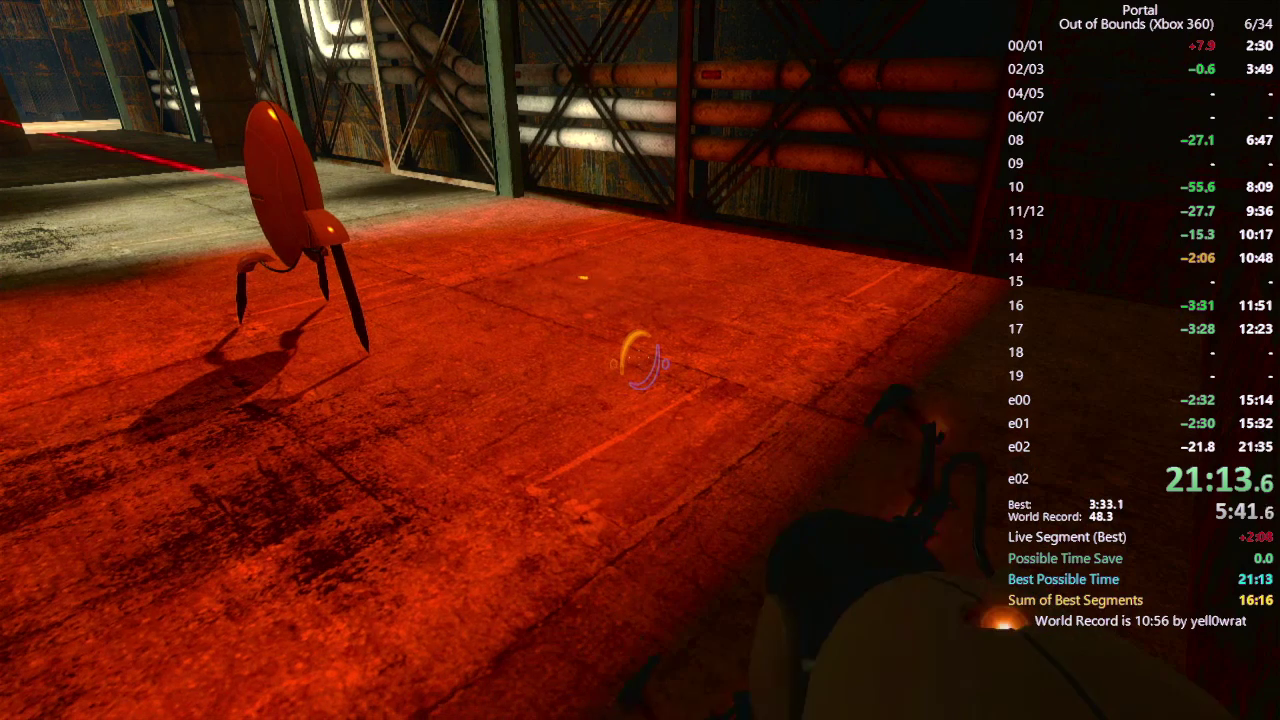
{"action": "left_click", "coordinate": [640, 360]}
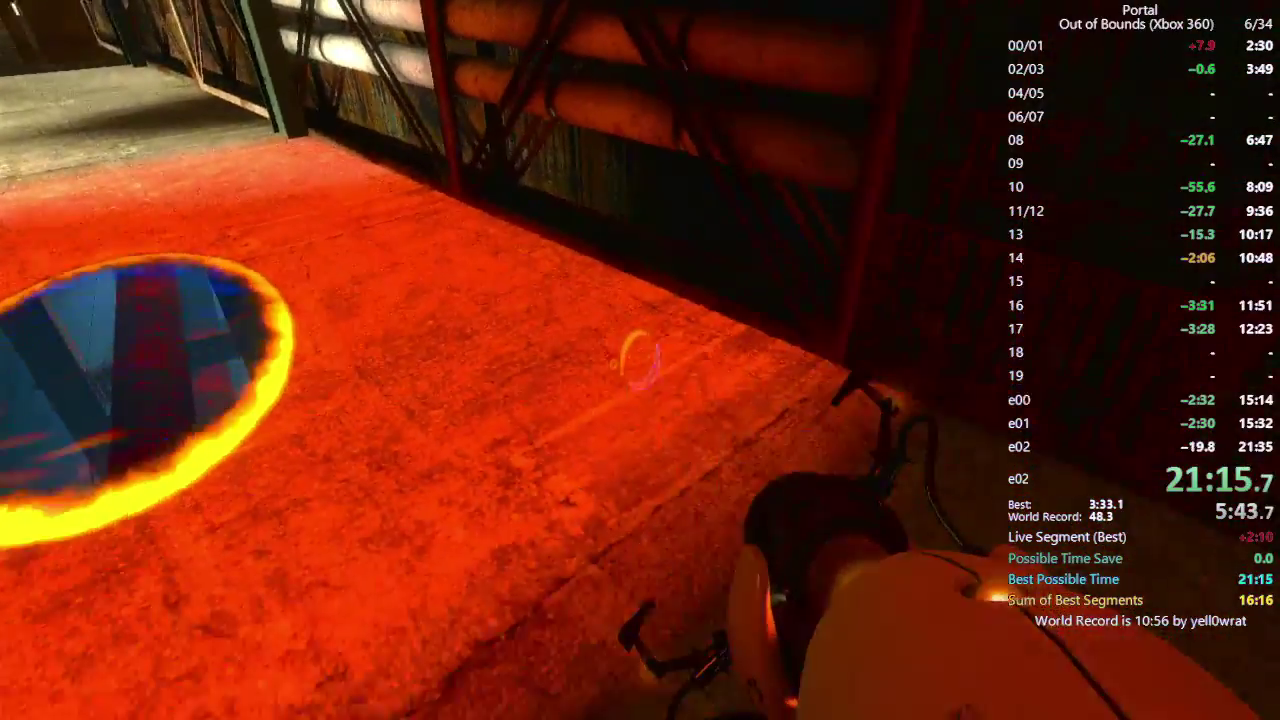
{"action": "left_click", "coordinate": [640, 360]}
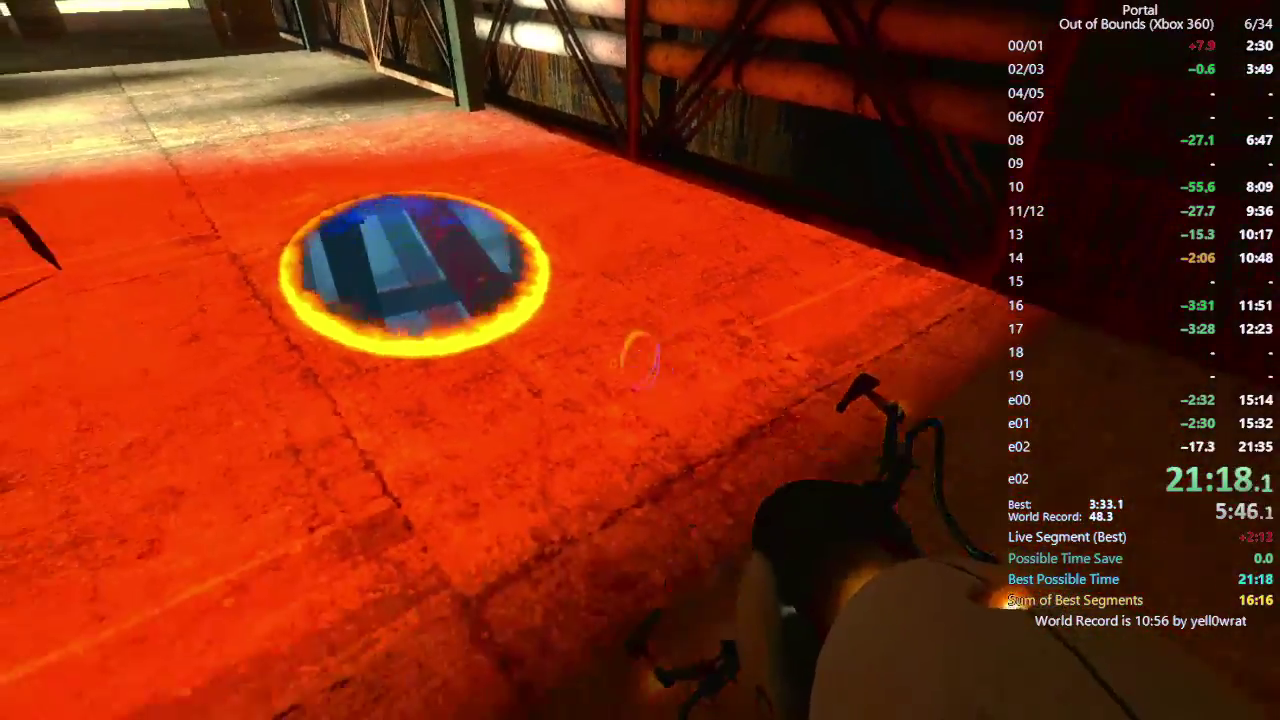
{"action": "left_click", "coordinate": [640, 360]}
{"action": "left_click", "coordinate": [640, 360]}
{"action": "key", "text": "Escape"}
{"action": "key", "text": "Down"}
{"action": "key", "text": "Down"}
{"action": "key", "text": "Return"}
{"action": "key", "text": "Return"}
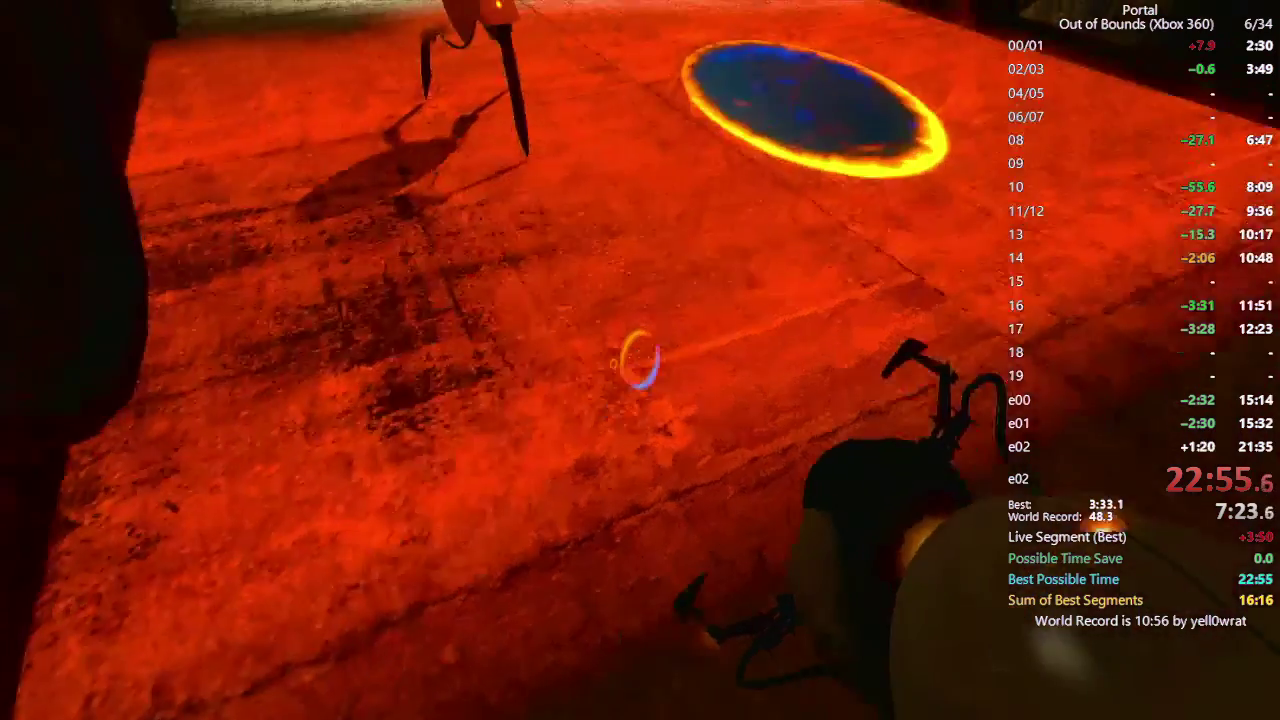
{"action": "key", "text": "Escape"}
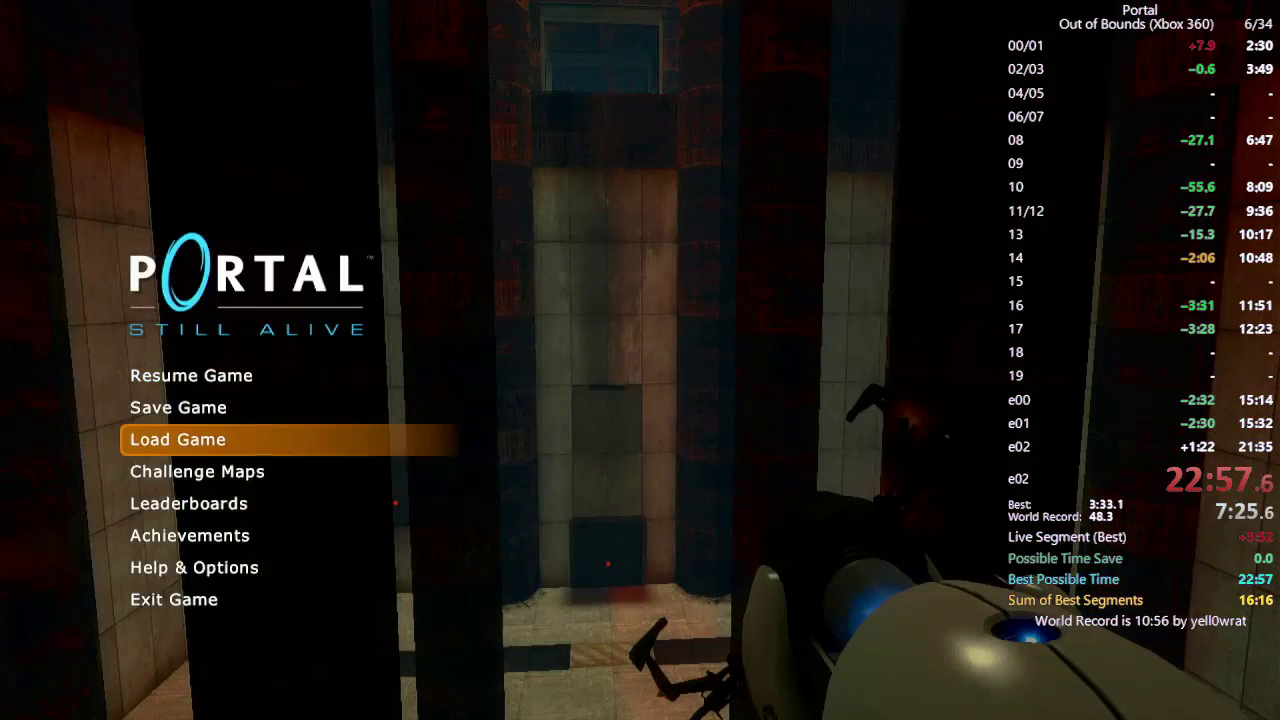
{"action": "key", "text": "Down"}
{"action": "key", "text": "Down"}
{"action": "key", "text": "Return"}
{"action": "key", "text": "Return"}
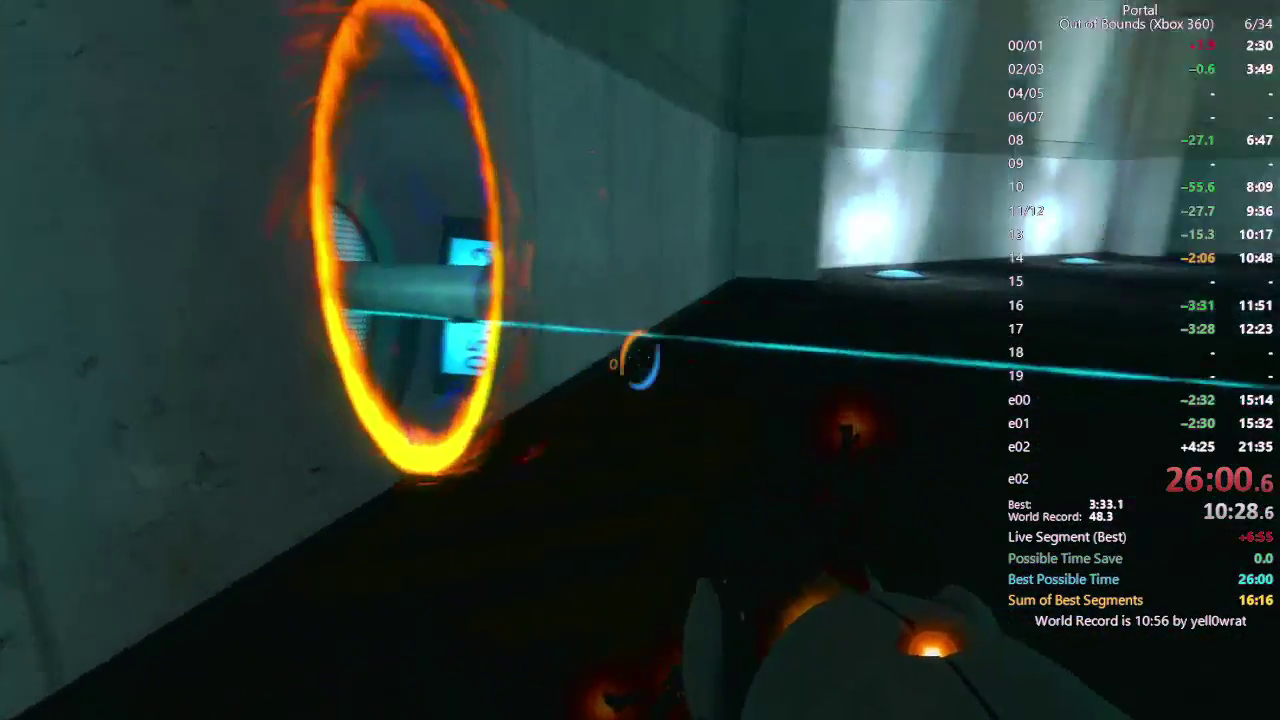
{"action": "key", "text": "w"}
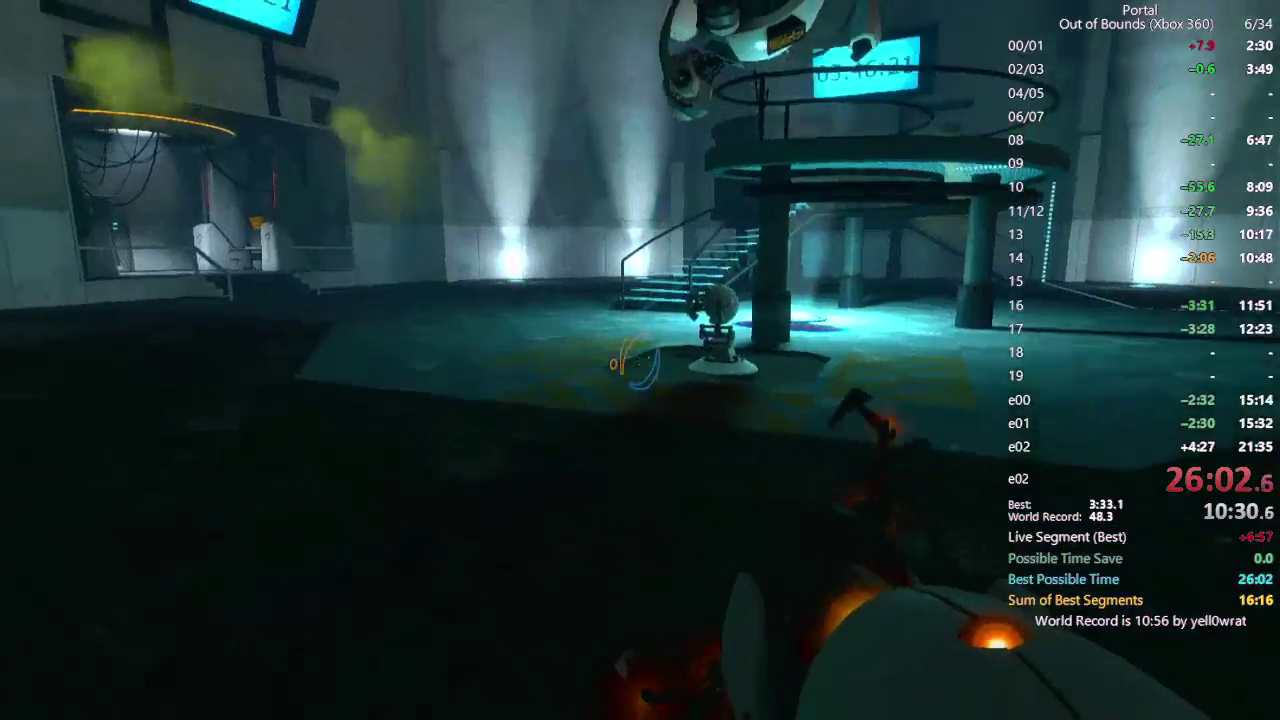
{"action": "key", "text": "w"}
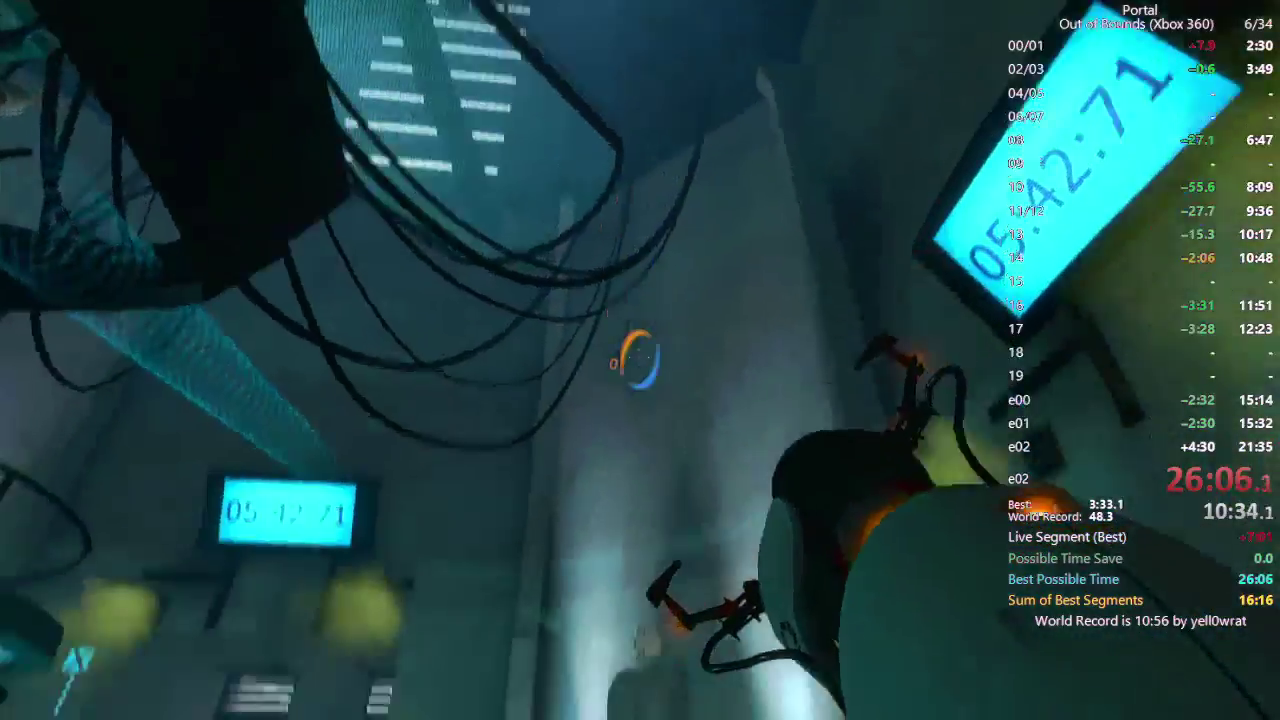
{"action": "left_click", "coordinate": [640, 360]}
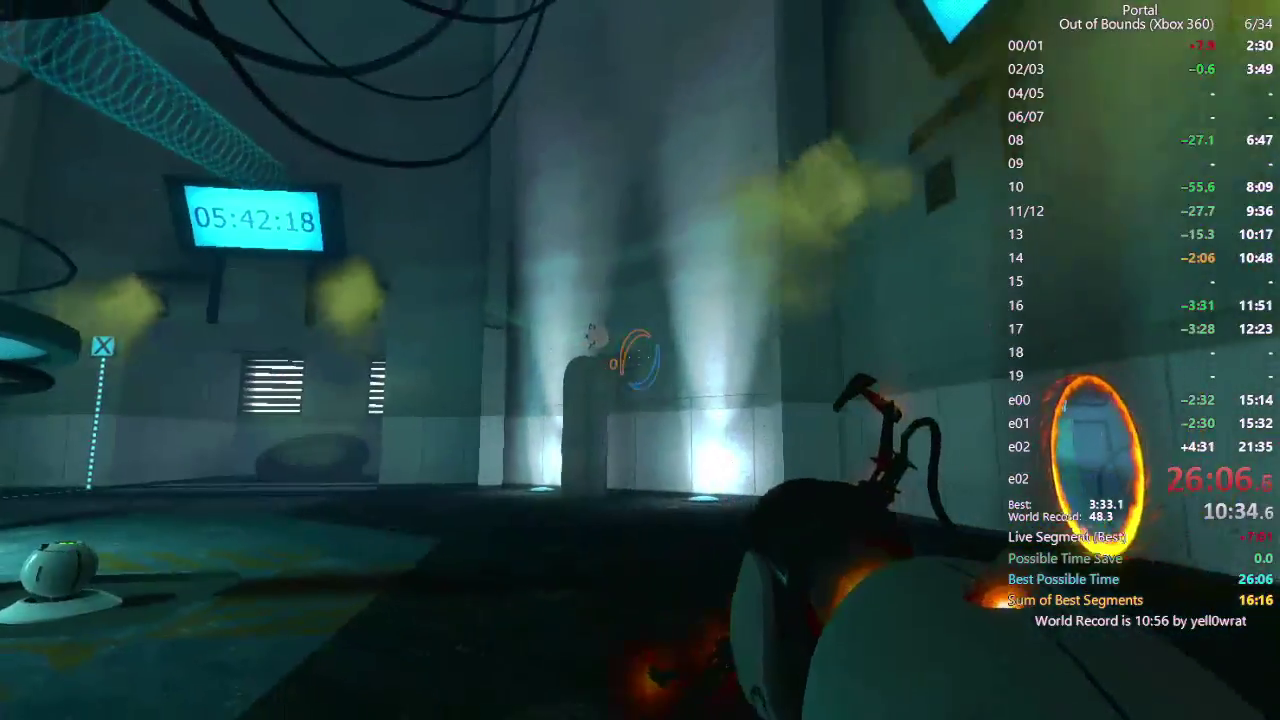
{"action": "key", "text": "w"}
{"action": "key", "text": "w"}
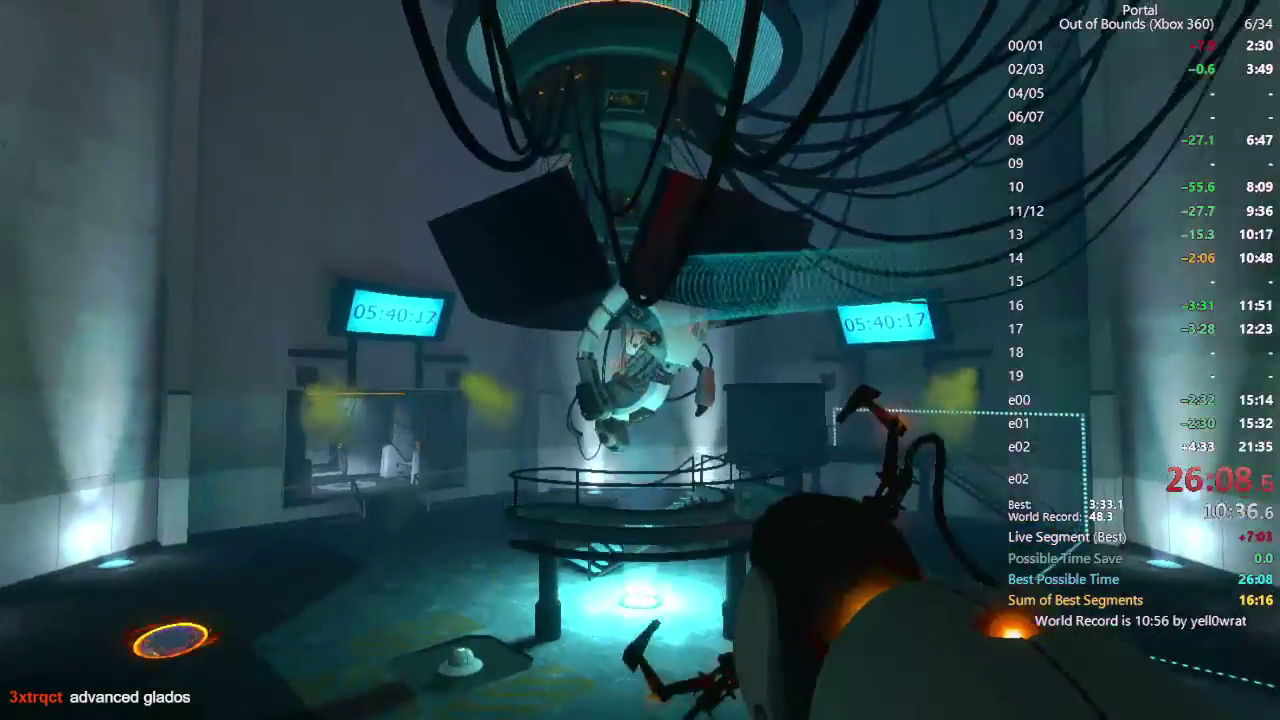
{"action": "key", "text": "w"}
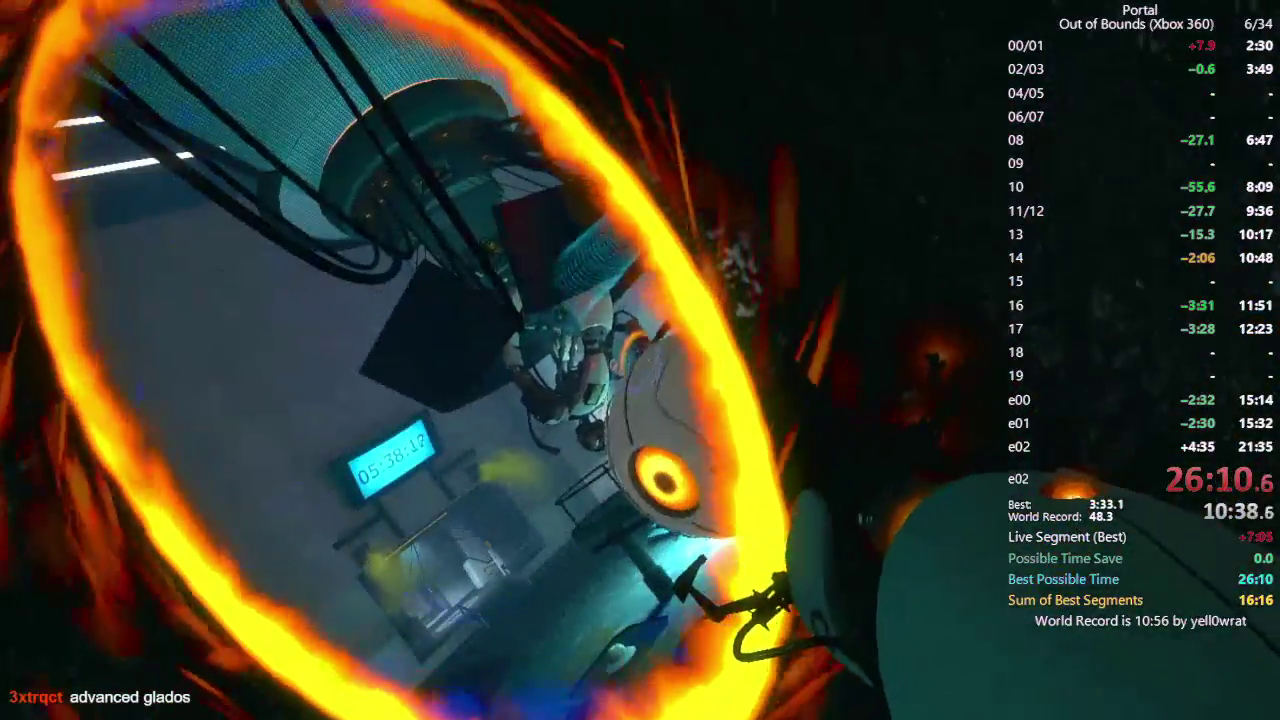
{"action": "key", "text": "w"}
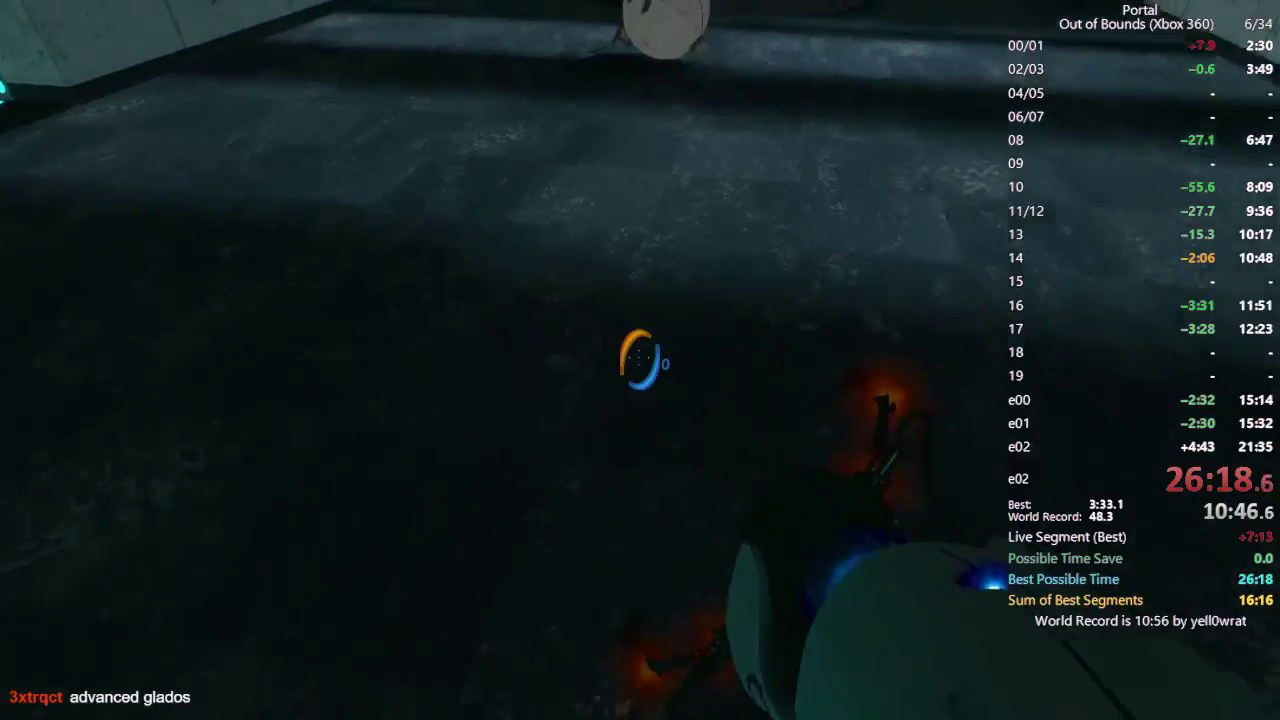
{"action": "key", "text": "w"}
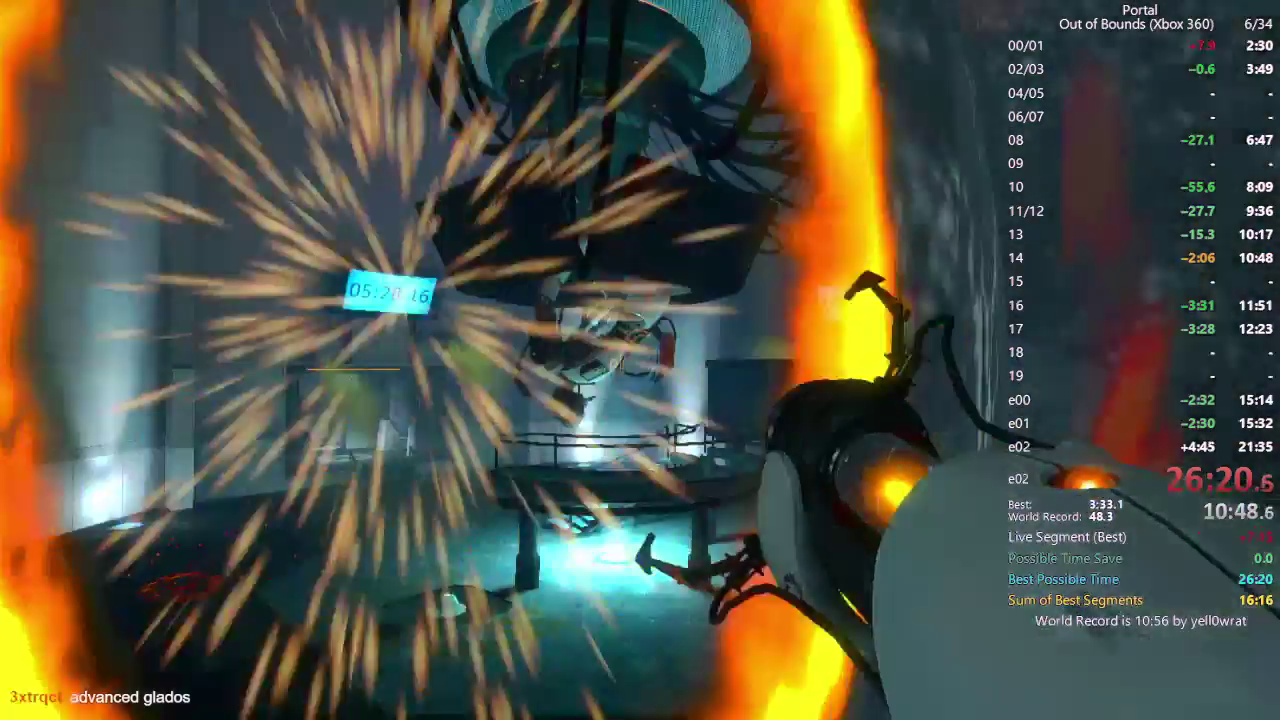
{"action": "key", "text": "w"}
{"action": "key", "text": "w"}
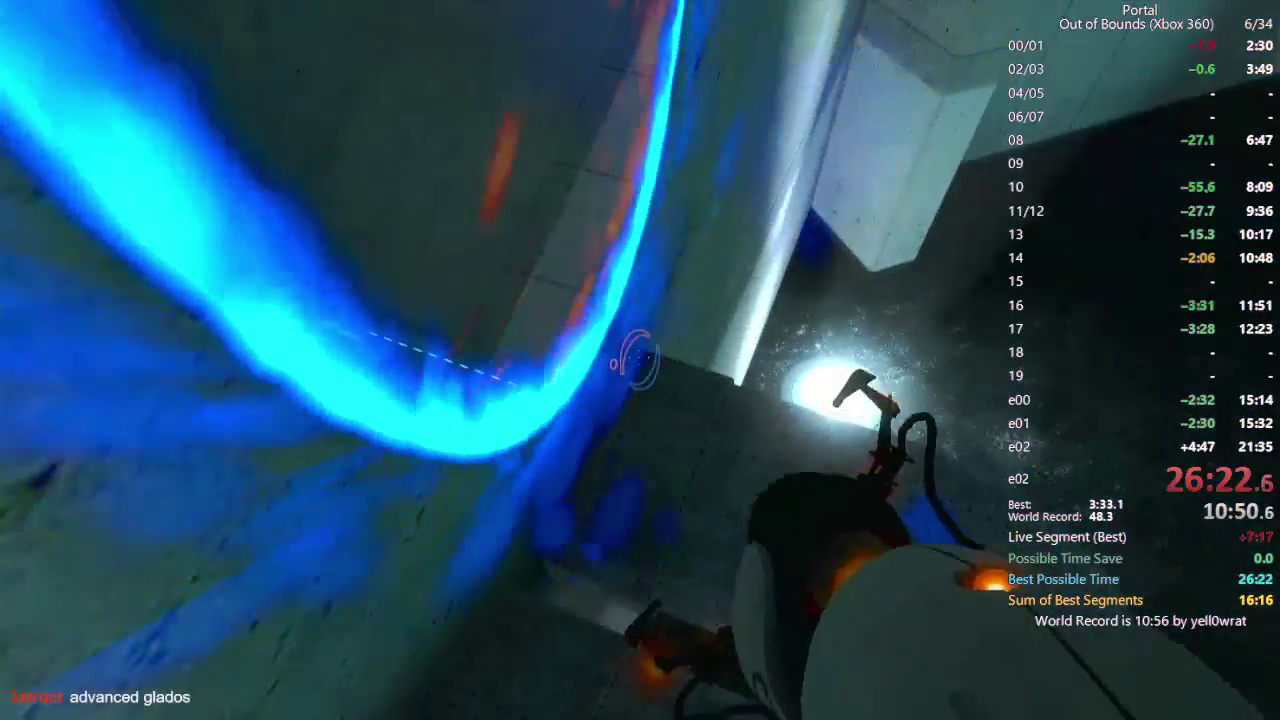